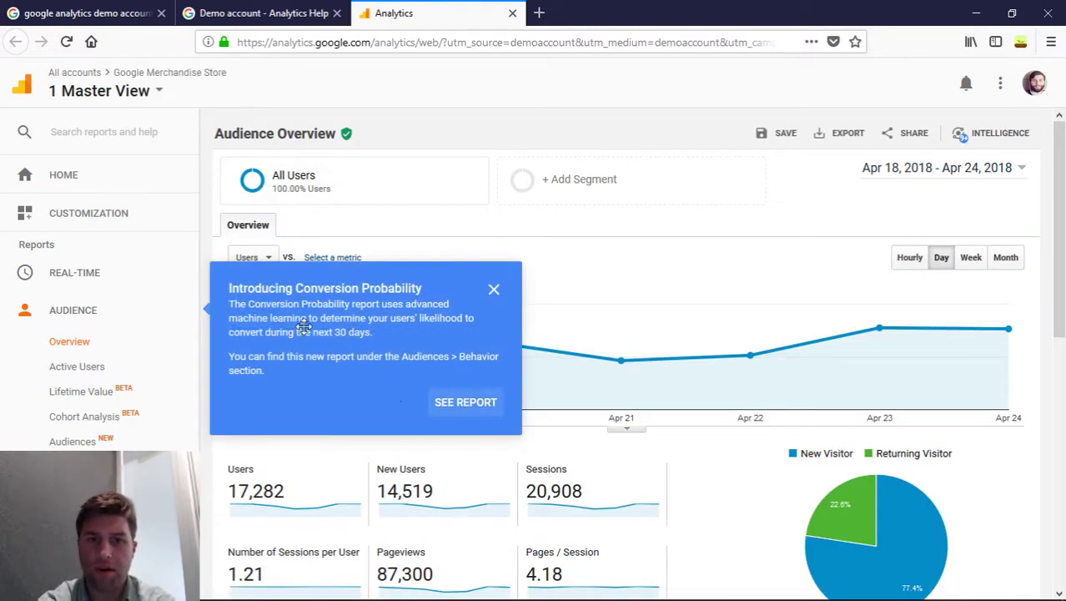
Step: Dismiss the Conversion Probability announcement and check the date range options of the Audience Overview report
click(495, 291)
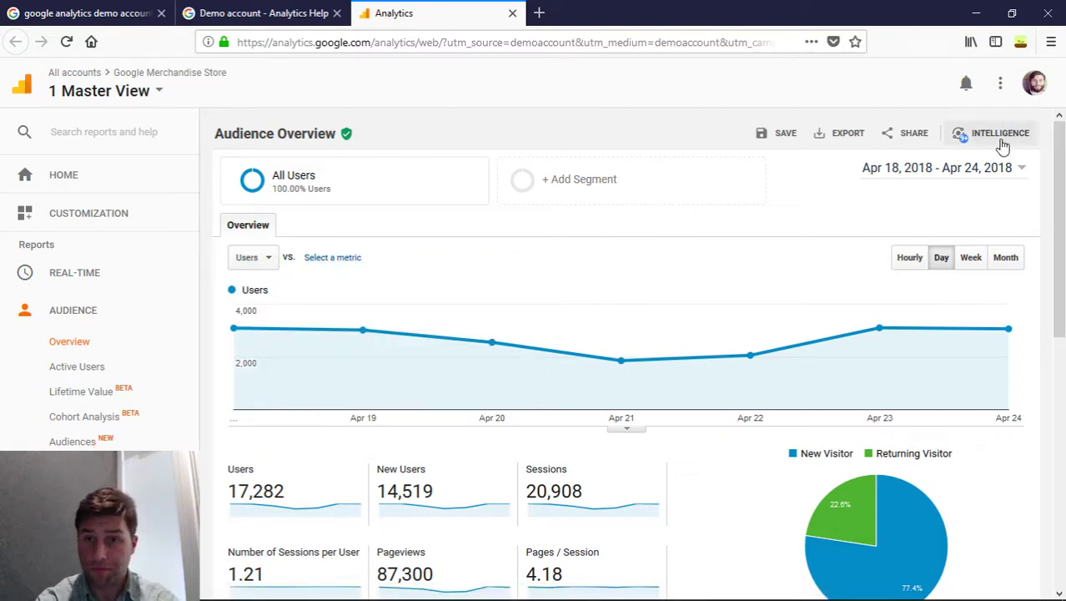
click(961, 171)
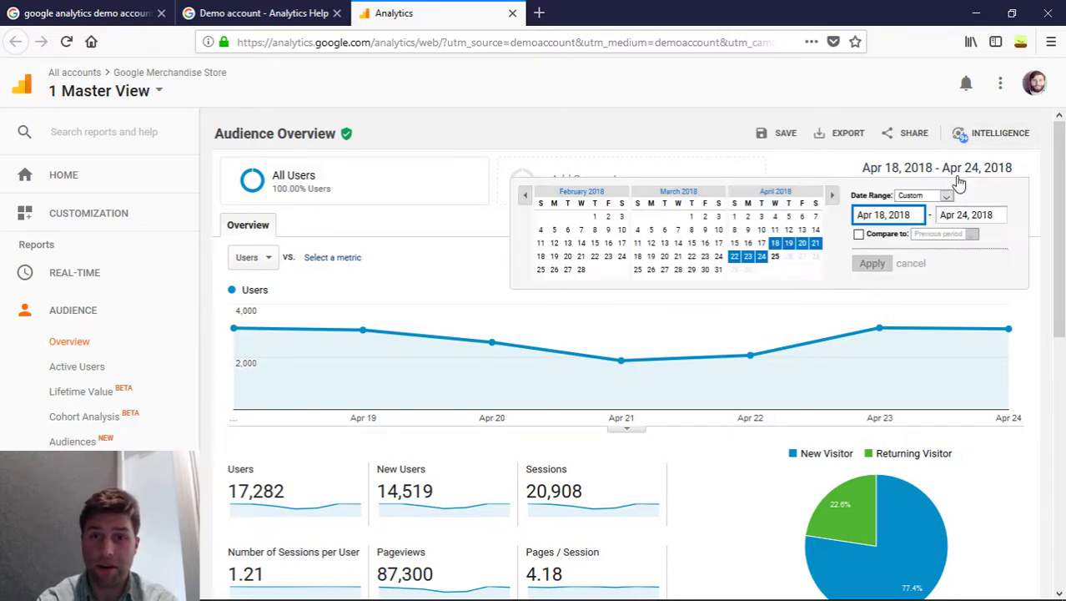
click(697, 328)
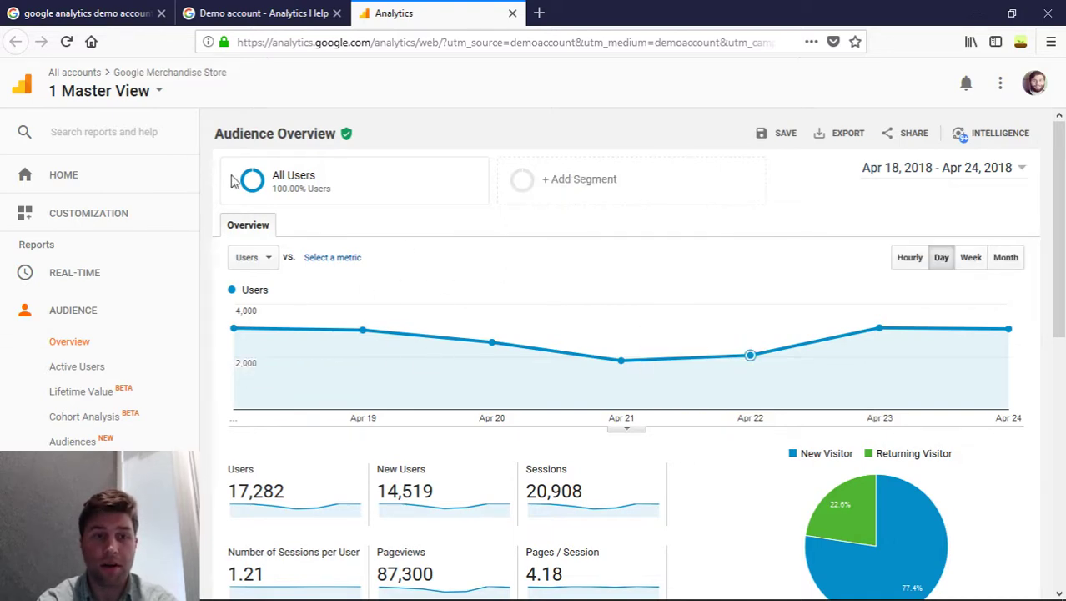
Step: Examine the Audience Overview's users chart, session metrics and language breakdown, plus the user settings and help options
mouse_move(561, 479)
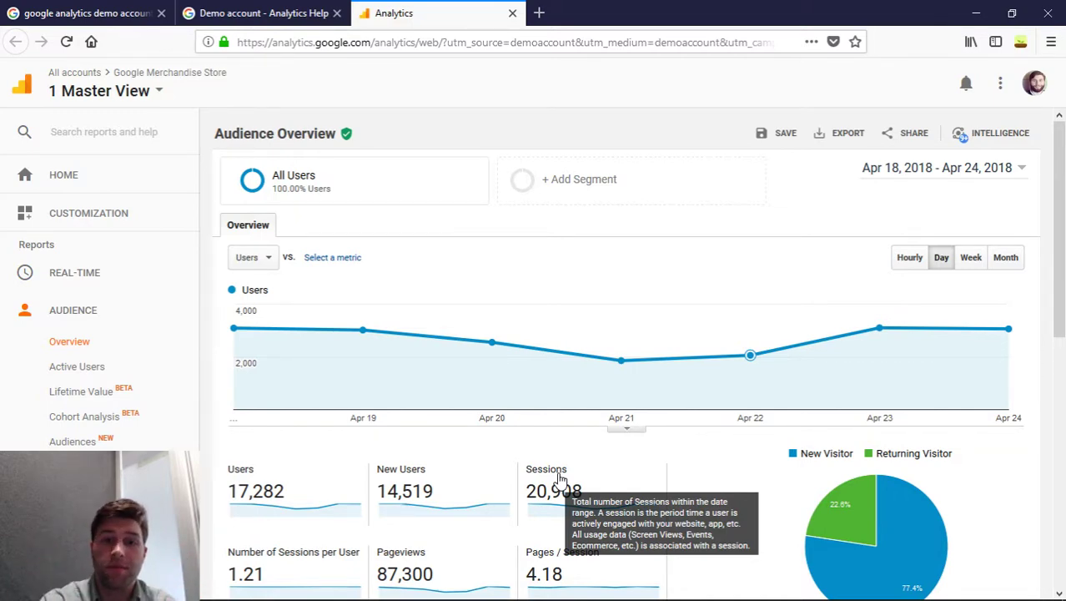
mouse_move(354, 345)
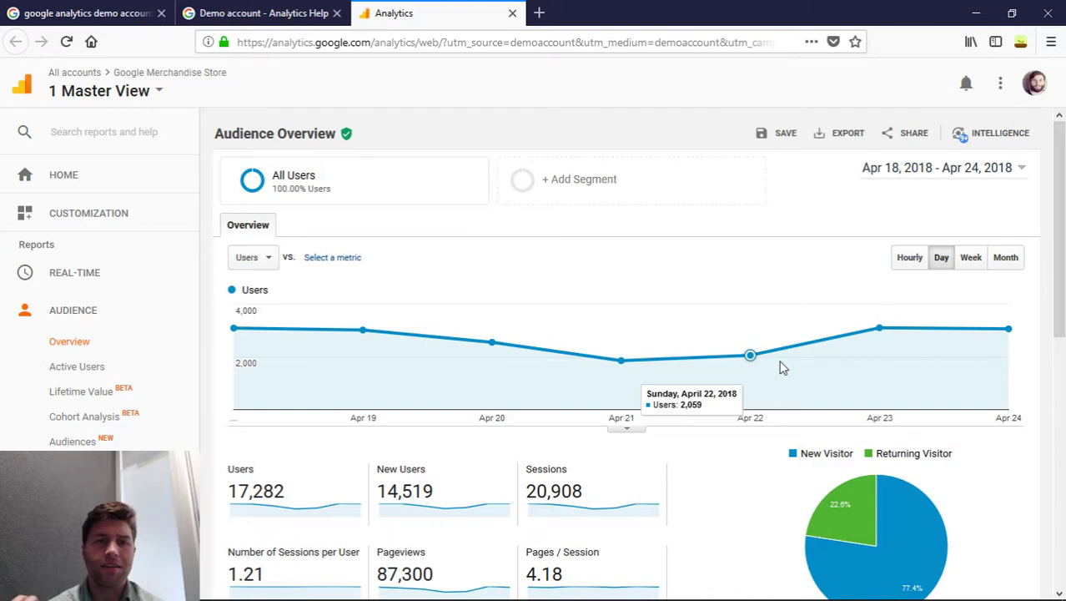
scroll(780, 367, down, 3)
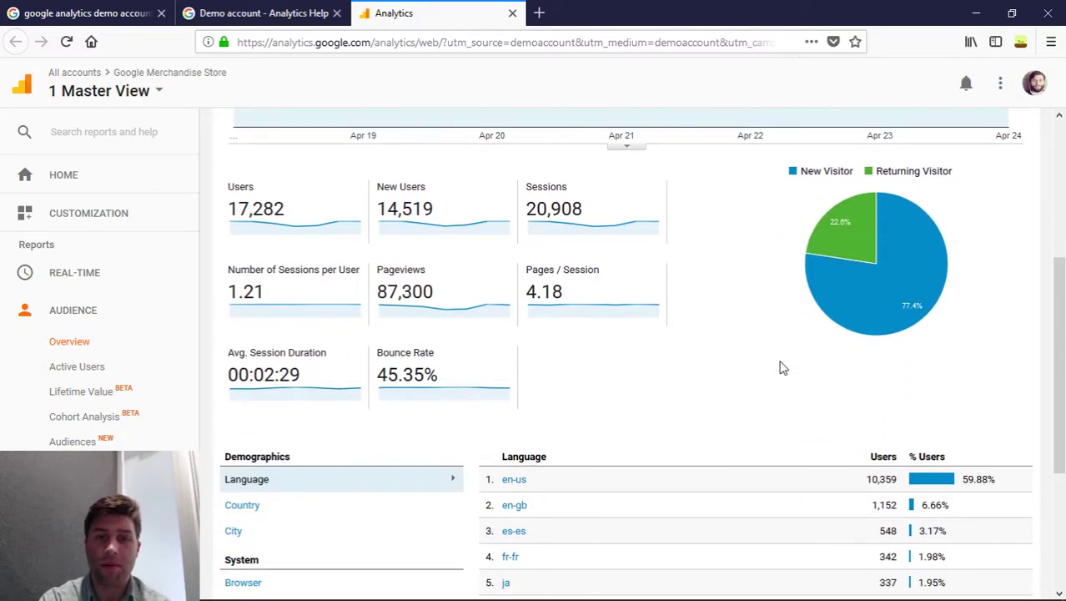
scroll(352, 383, down, 2)
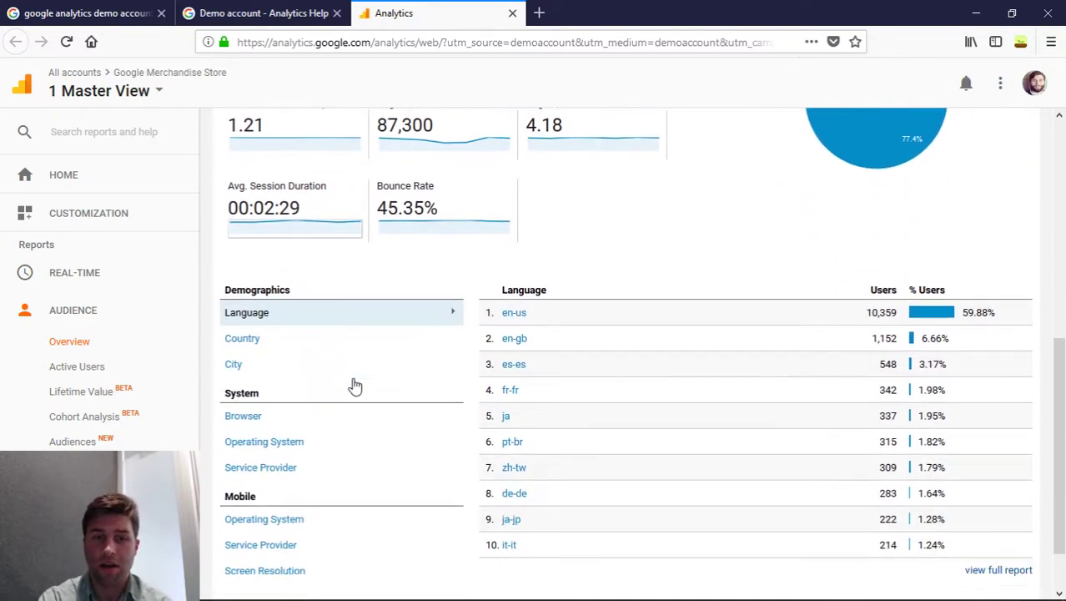
scroll(317, 447, up, 5)
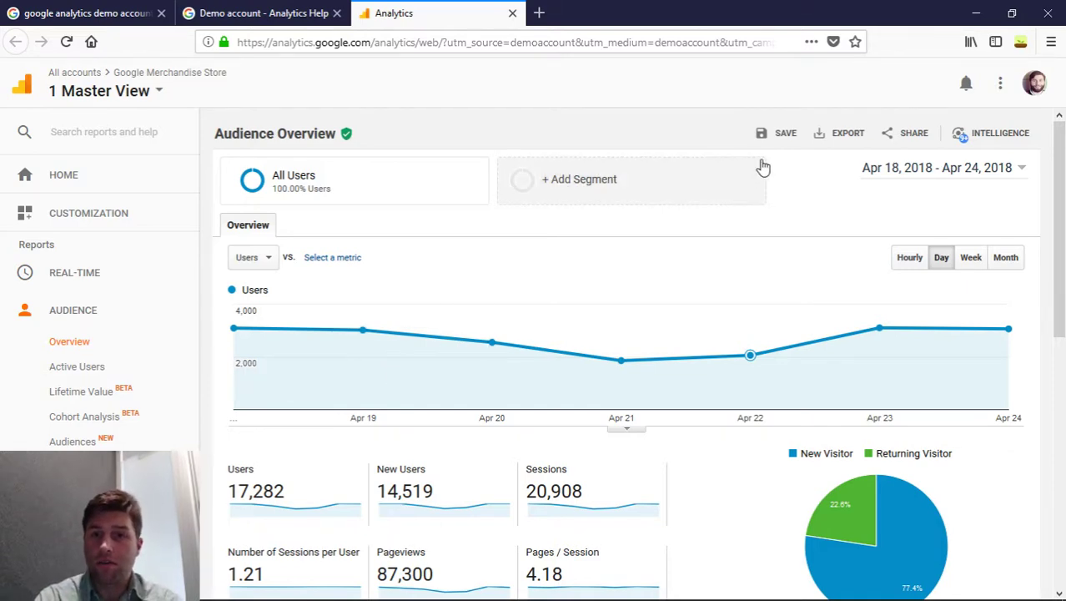
click(1001, 82)
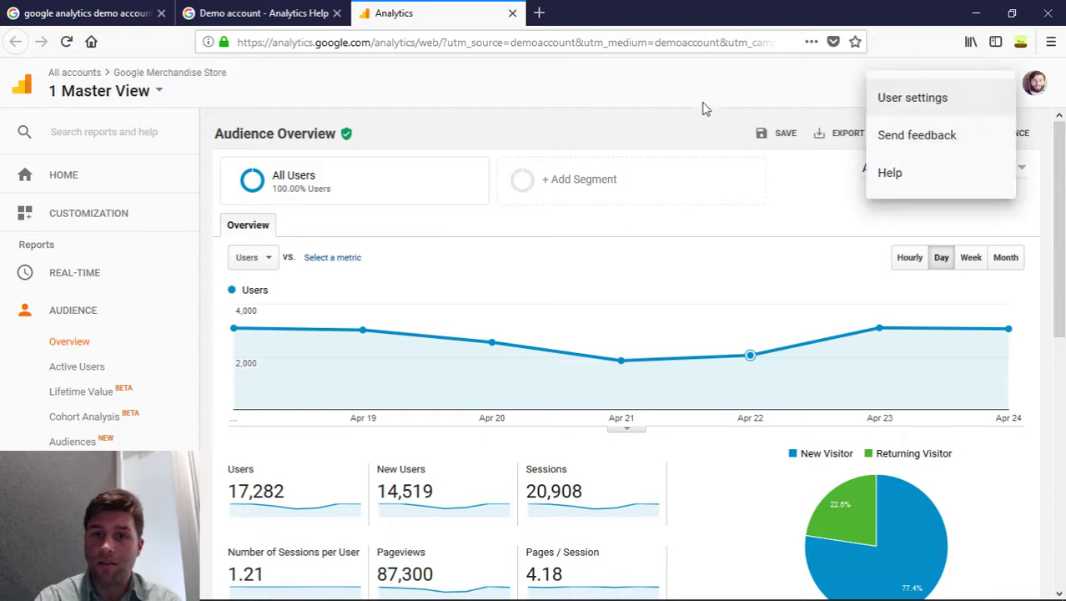
click(584, 93)
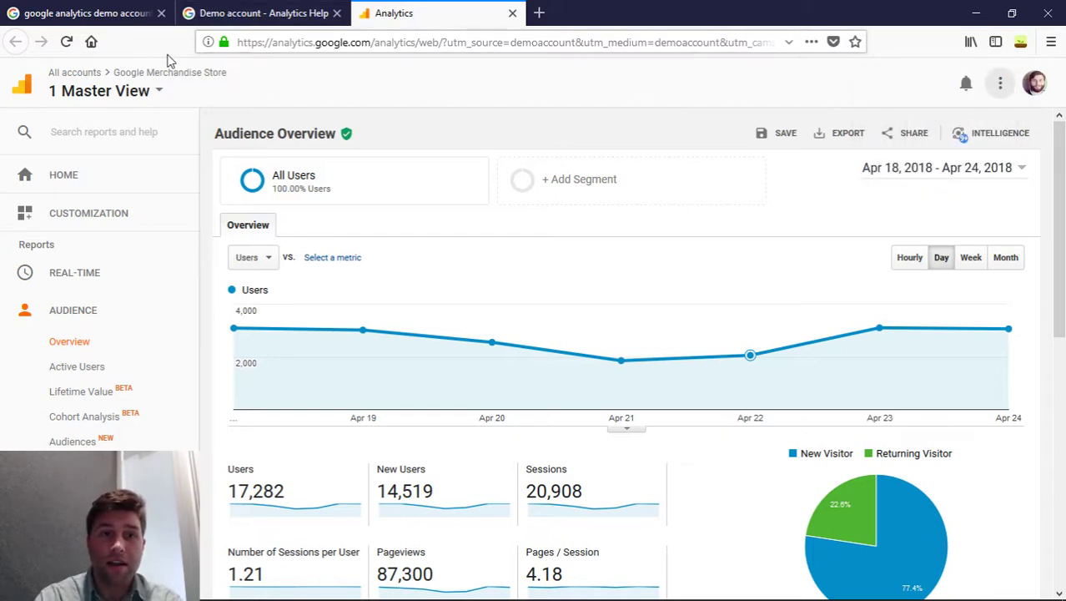
click(109, 78)
click(326, 42)
text(google.com/)
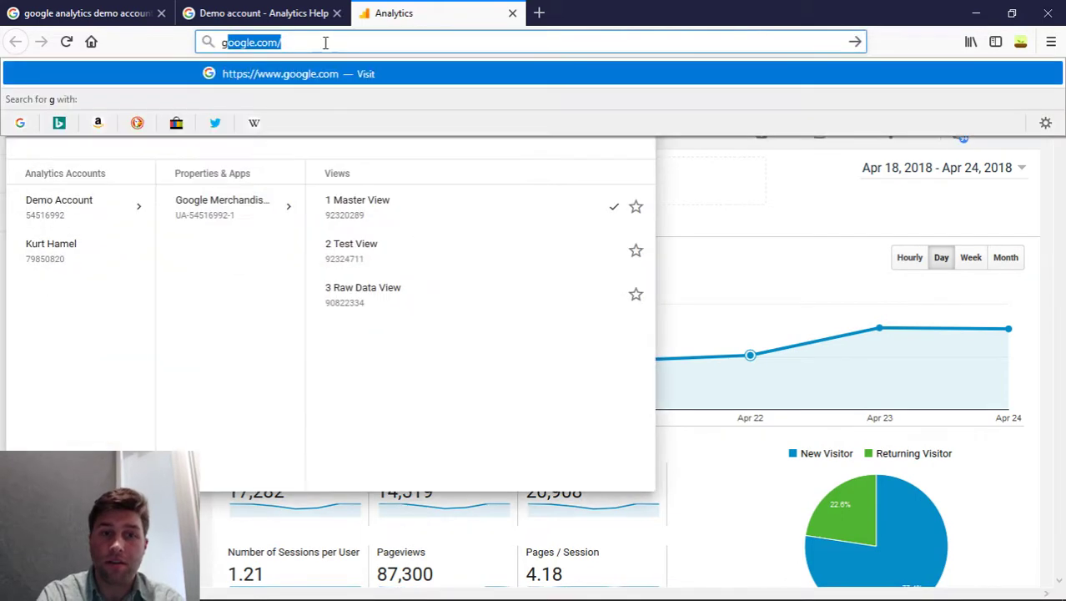
click(700, 556)
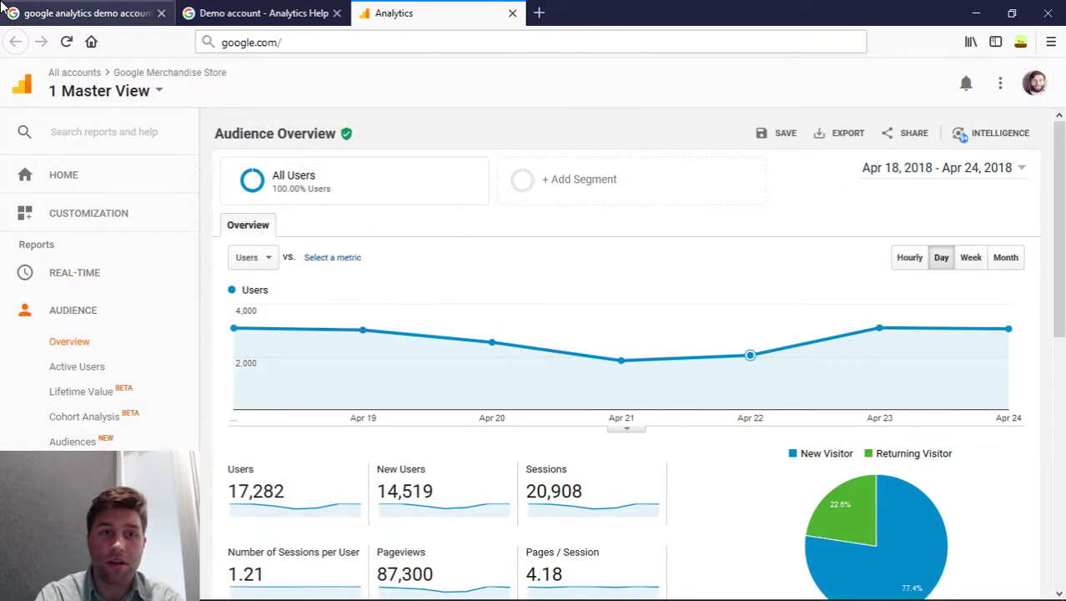
Step: Switch from the demo account to the All Web Site Data view of the CharDee MacDennis property in the personal account
click(75, 85)
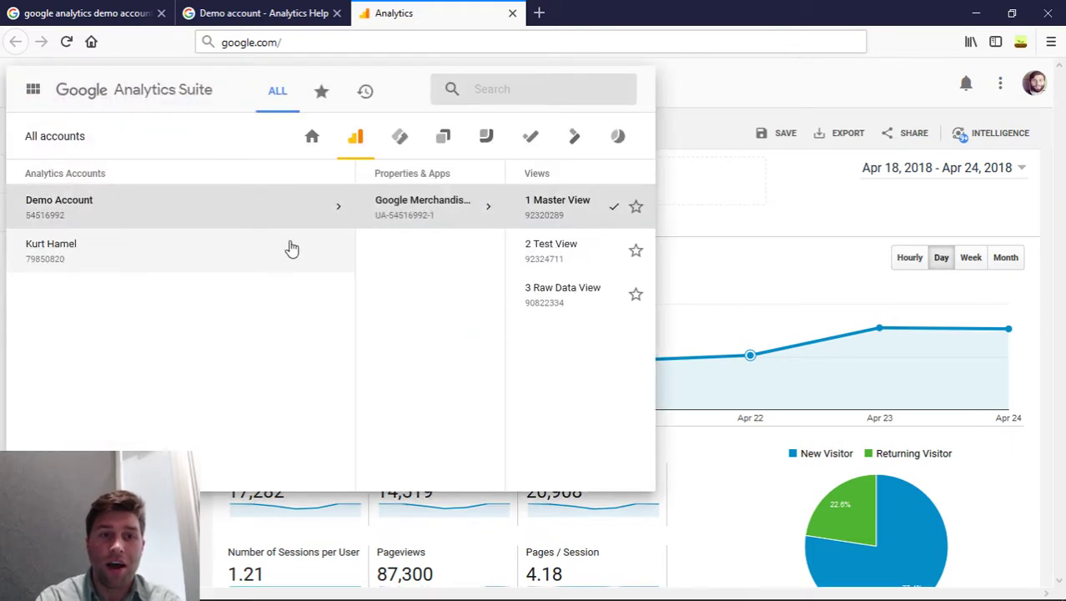
click(325, 253)
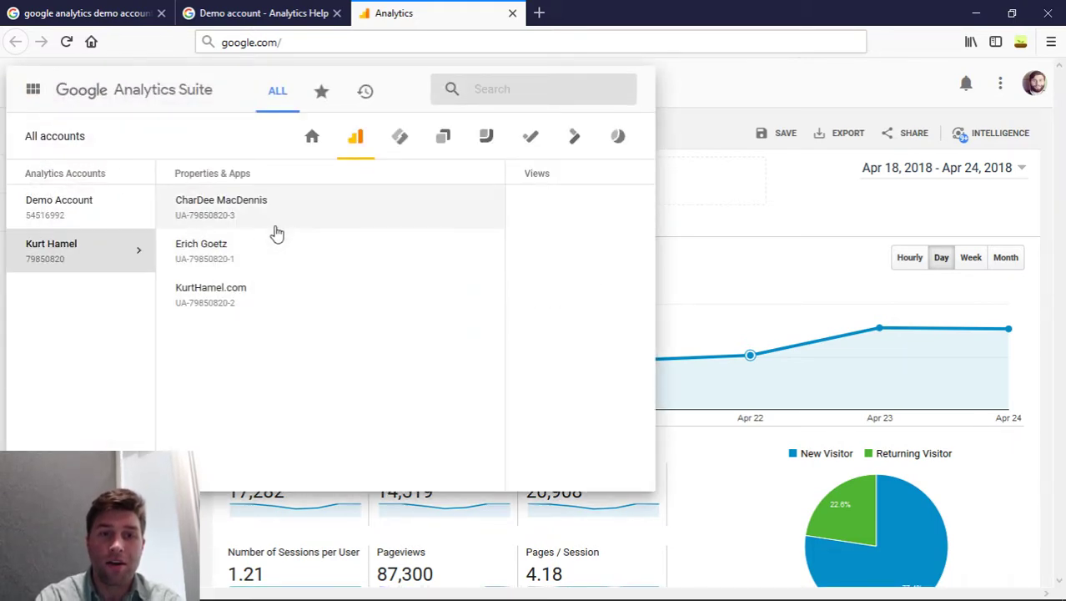
click(274, 230)
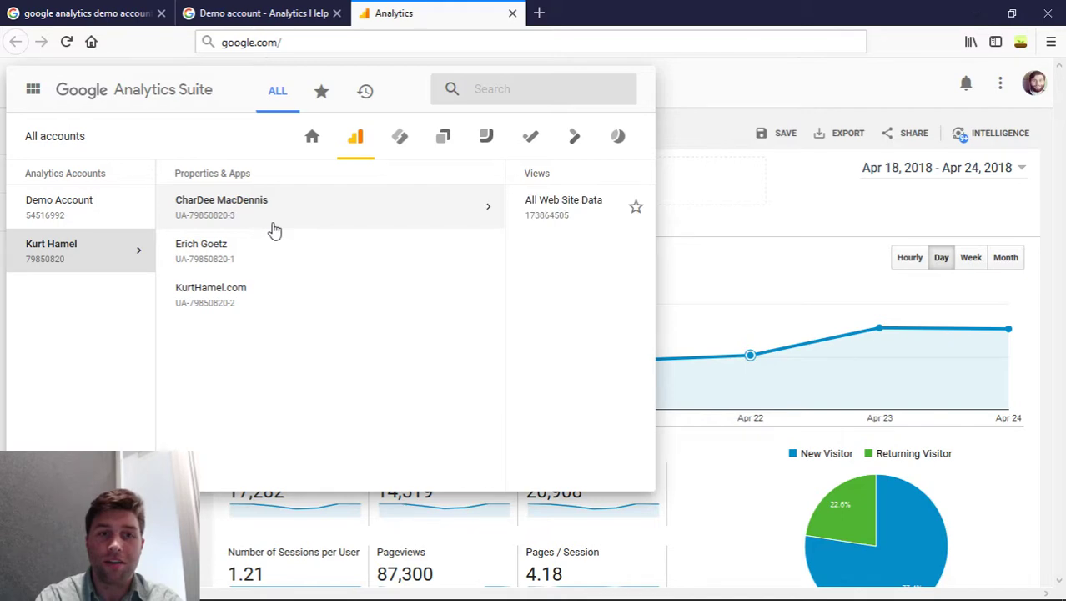
click(410, 208)
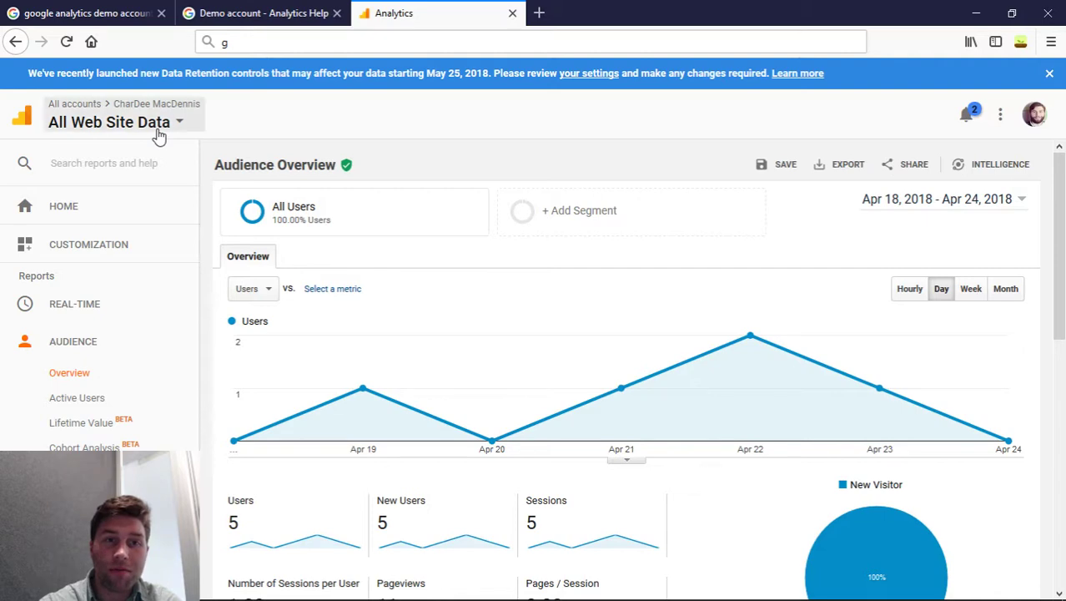
Step: Review the Analytics notifications for the CharDee MacDennis property
click(968, 117)
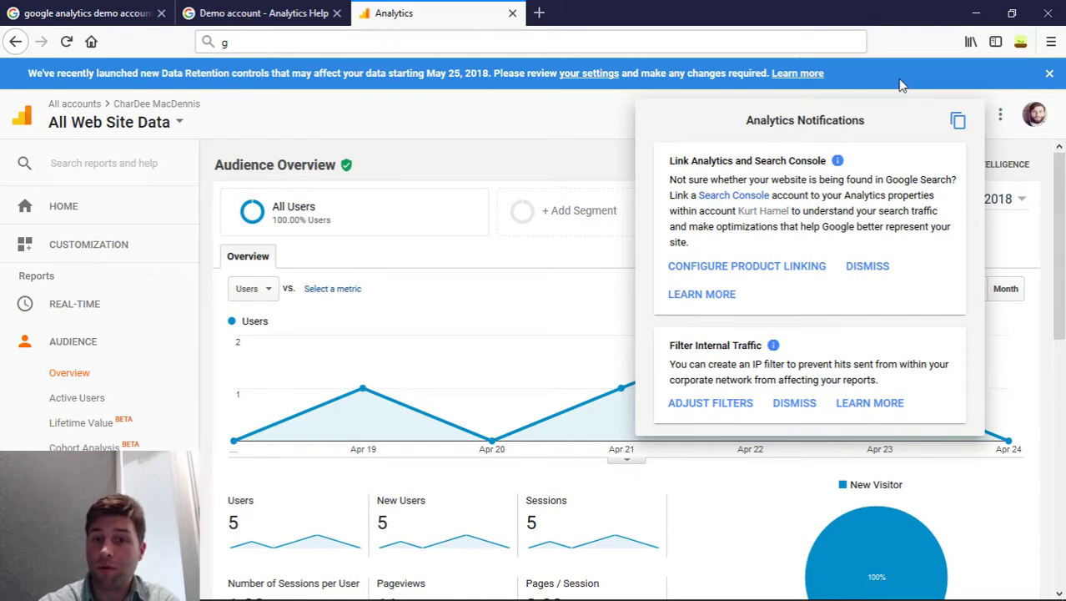
click(901, 85)
right_click(1001, 123)
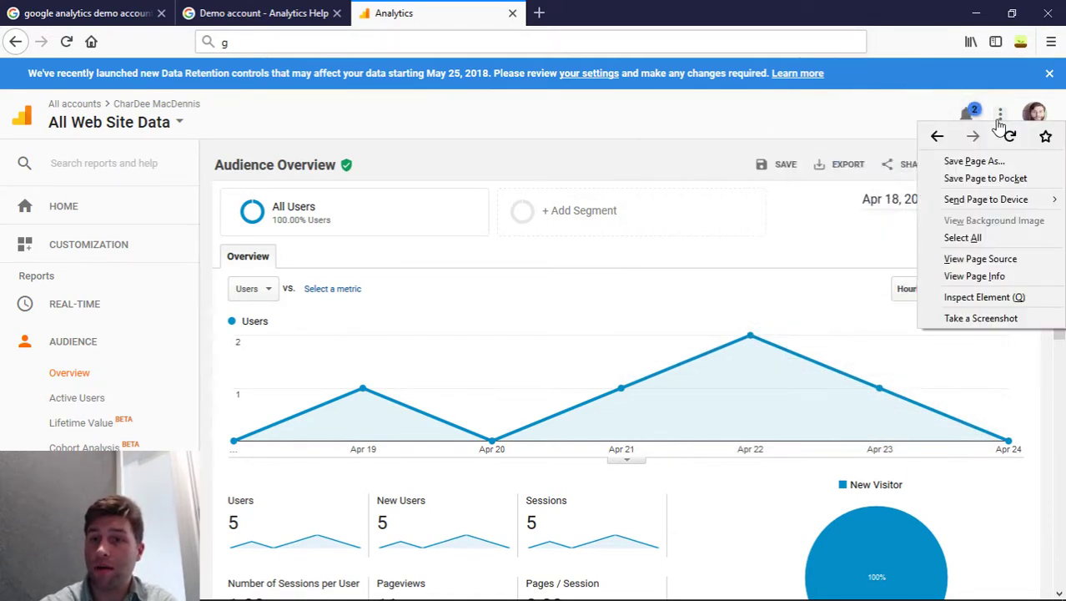
click(825, 140)
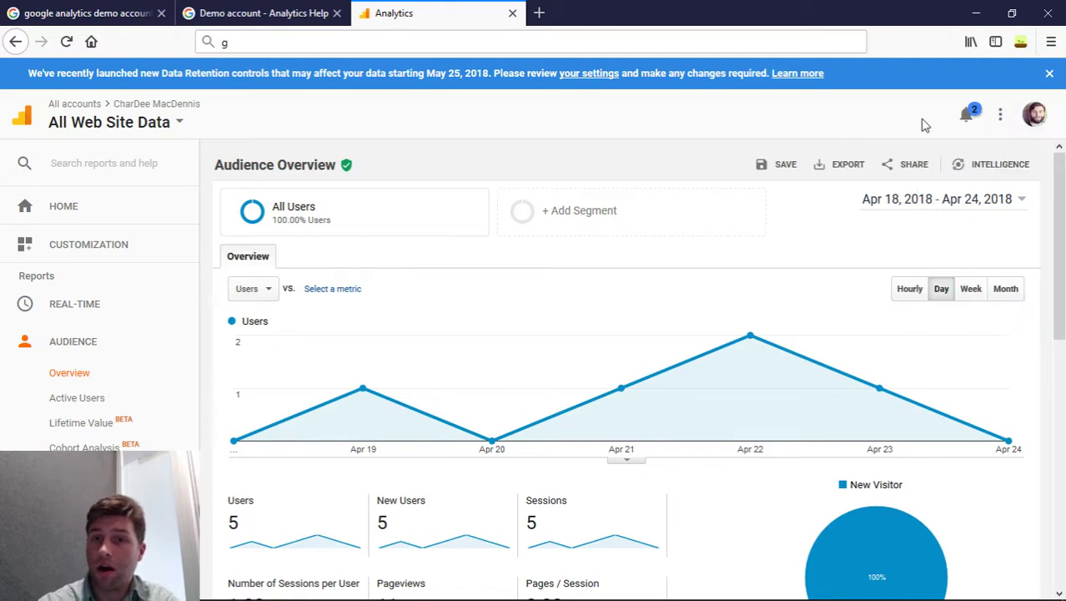
click(968, 117)
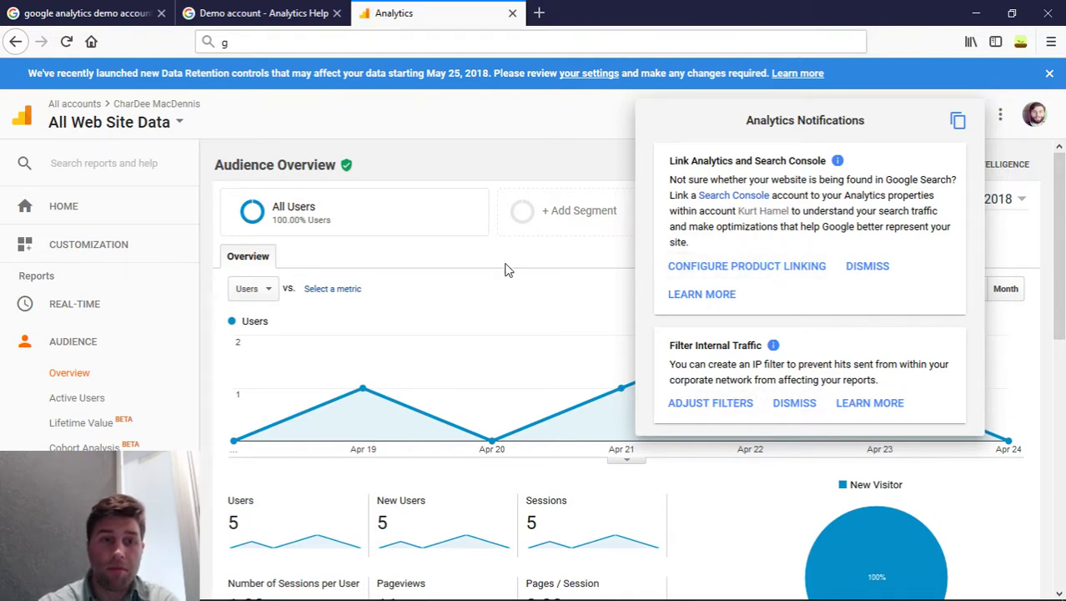
click(403, 128)
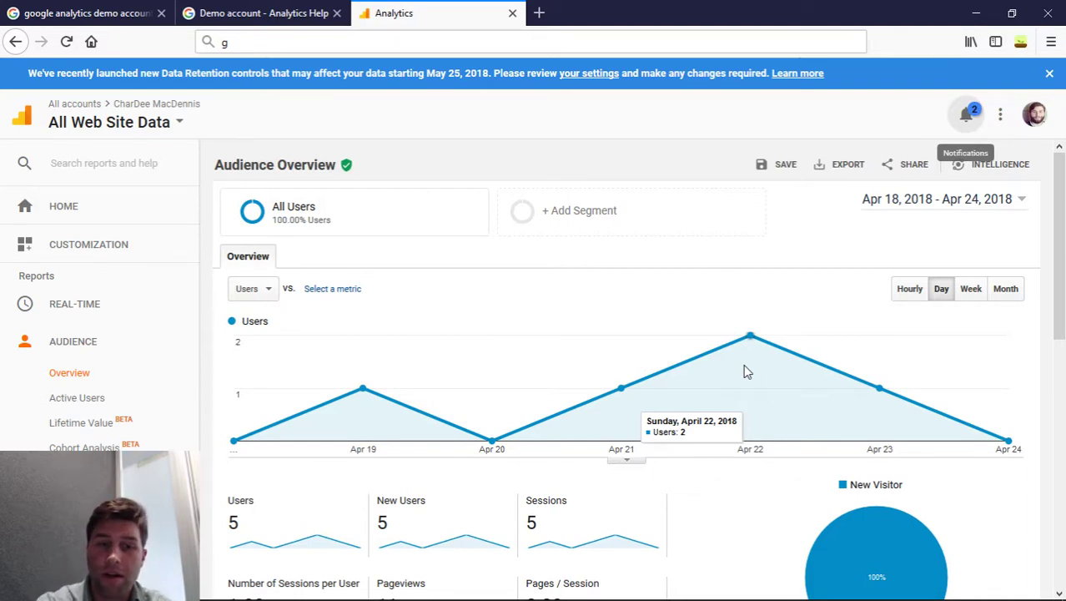
Step: Examine the property's audience metrics and demographics, along with the available Audience report categories
scroll(148, 426, down, 4)
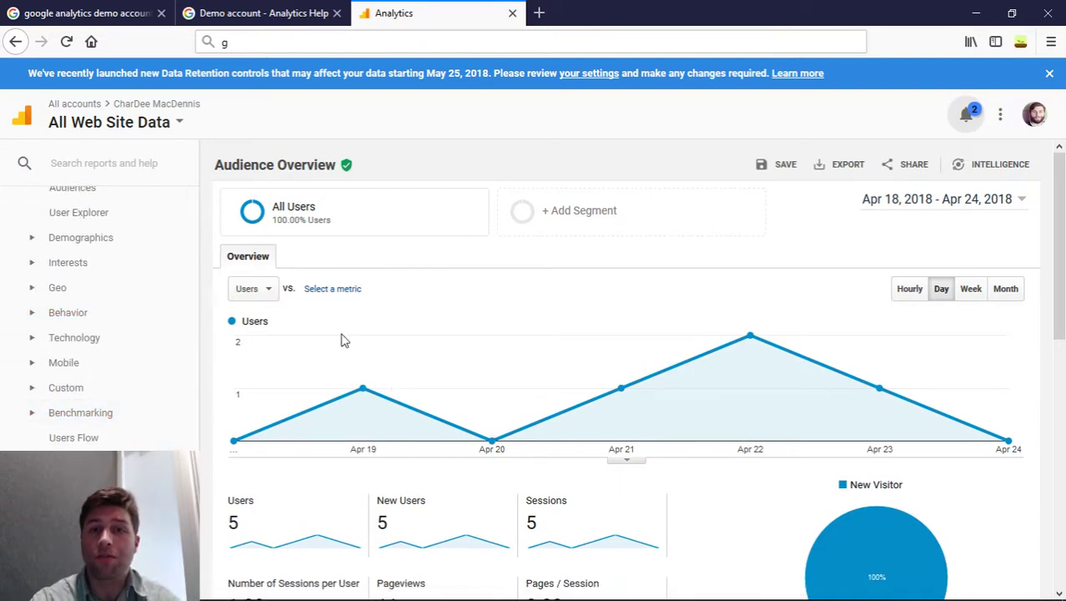
scroll(736, 349, down, 3)
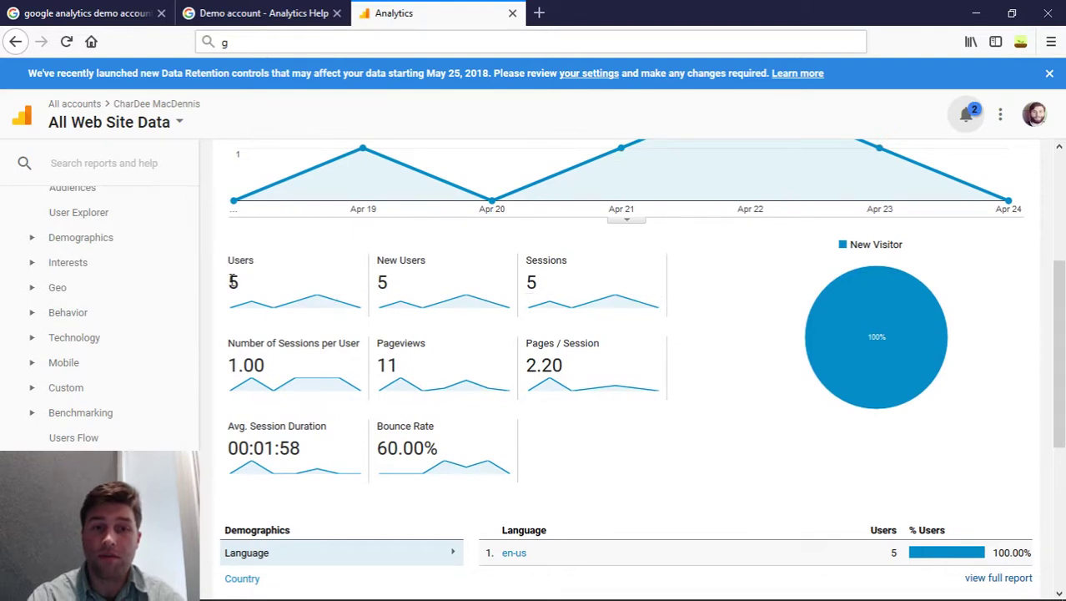
scroll(592, 413, down, 4)
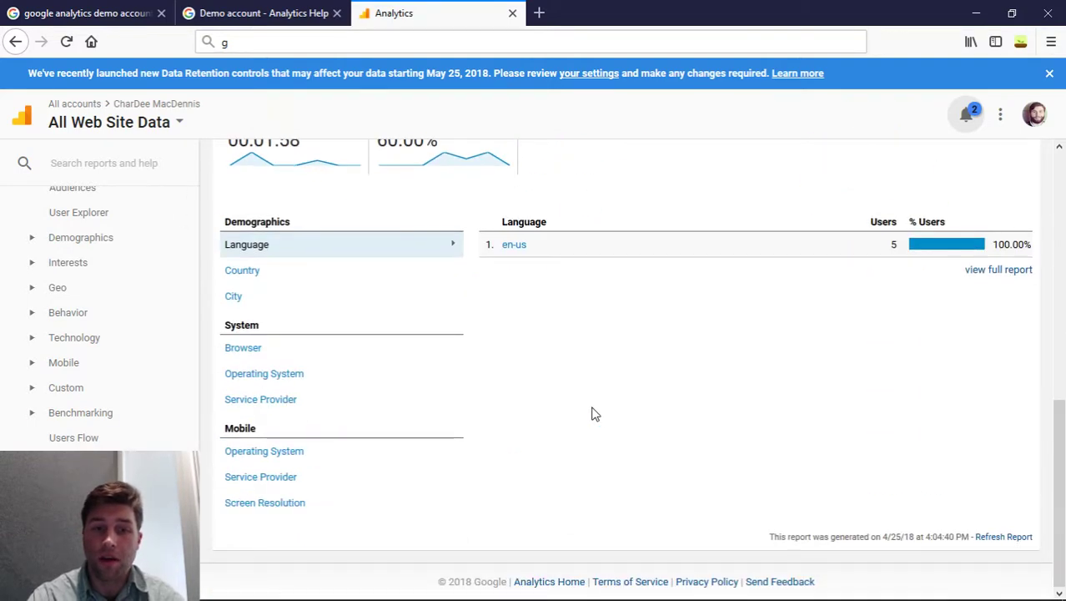
scroll(592, 413, up, 5)
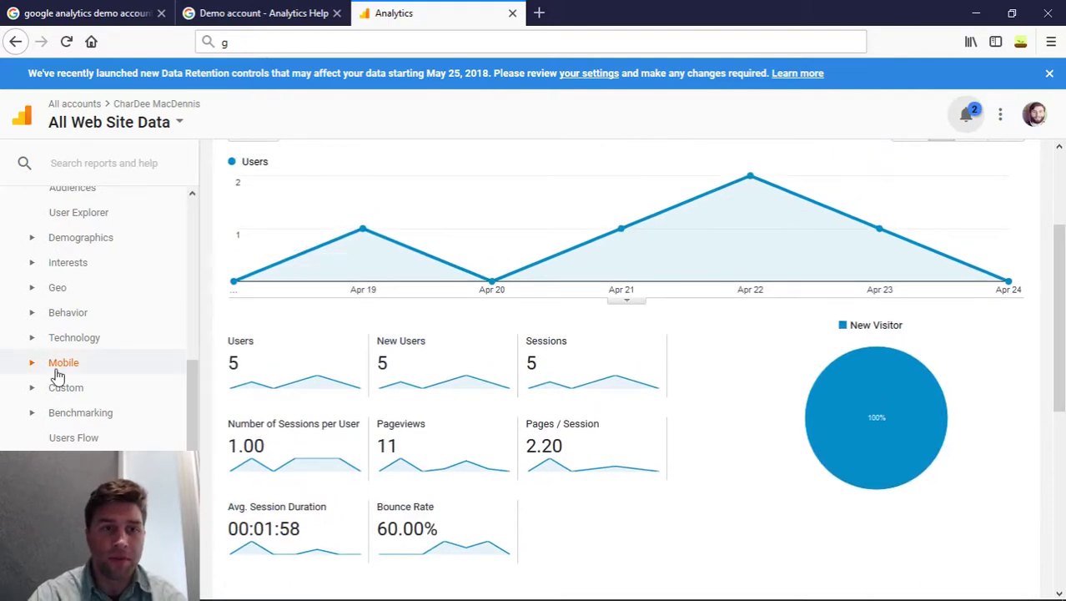
scroll(55, 373, up, 4)
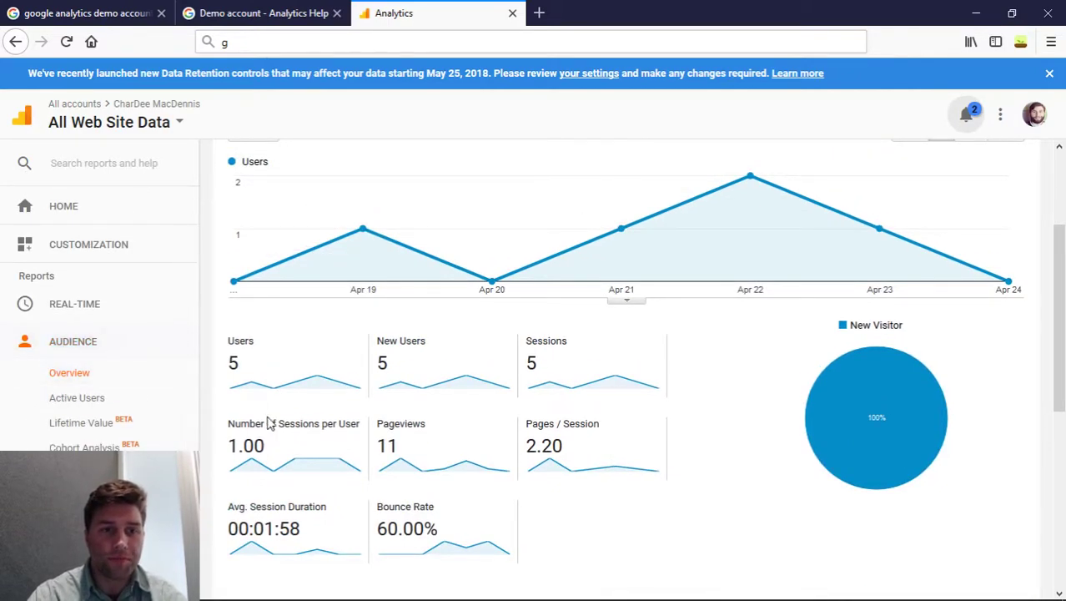
Step: Look through the account picker at the properties listed under the personal Analytics account
click(347, 33)
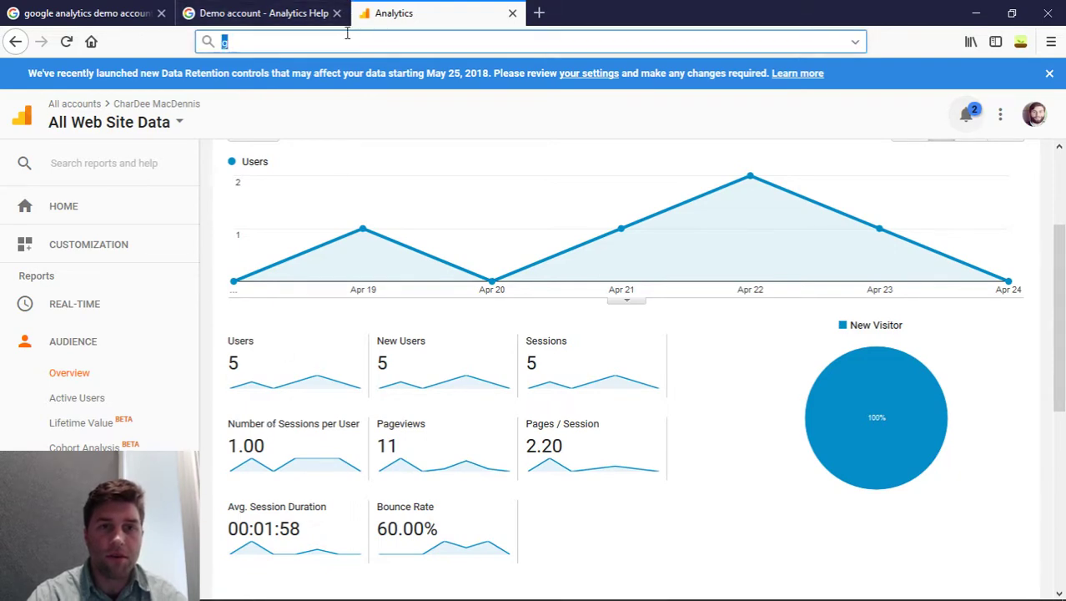
click(68, 109)
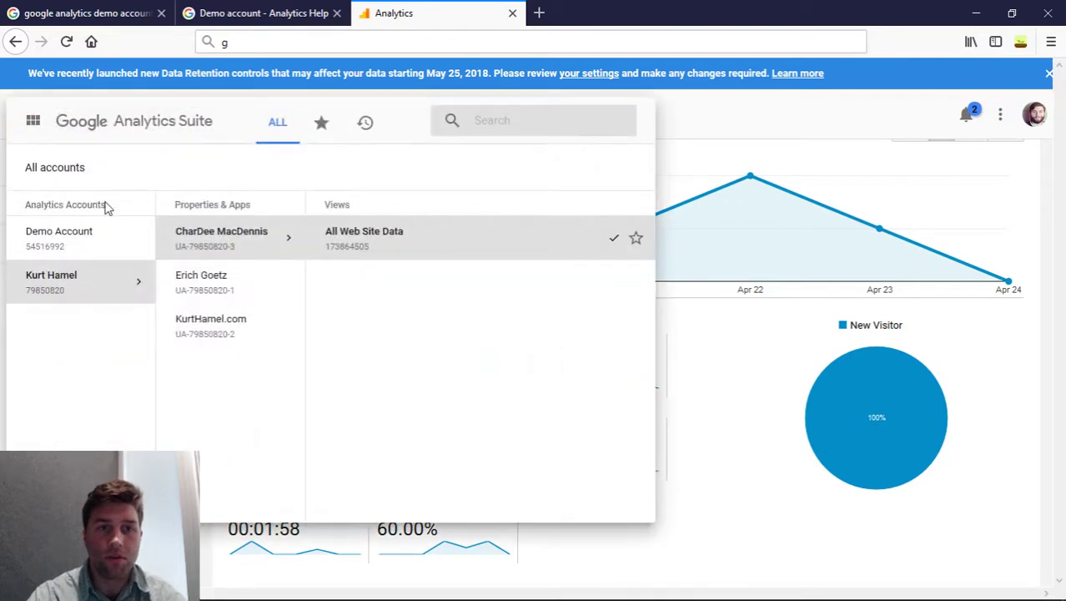
click(100, 284)
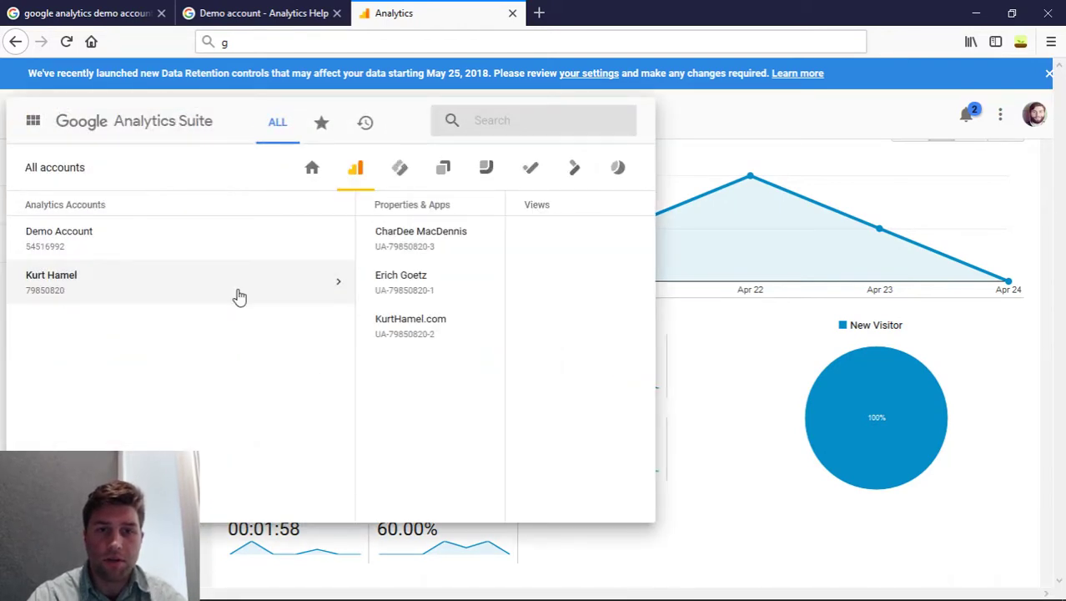
click(327, 282)
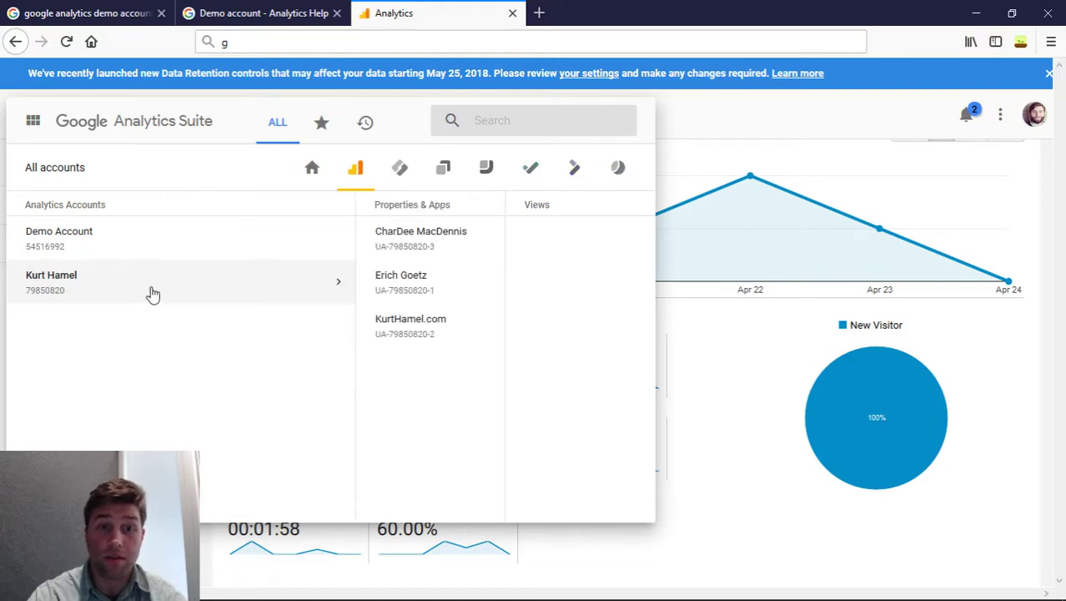
click(303, 278)
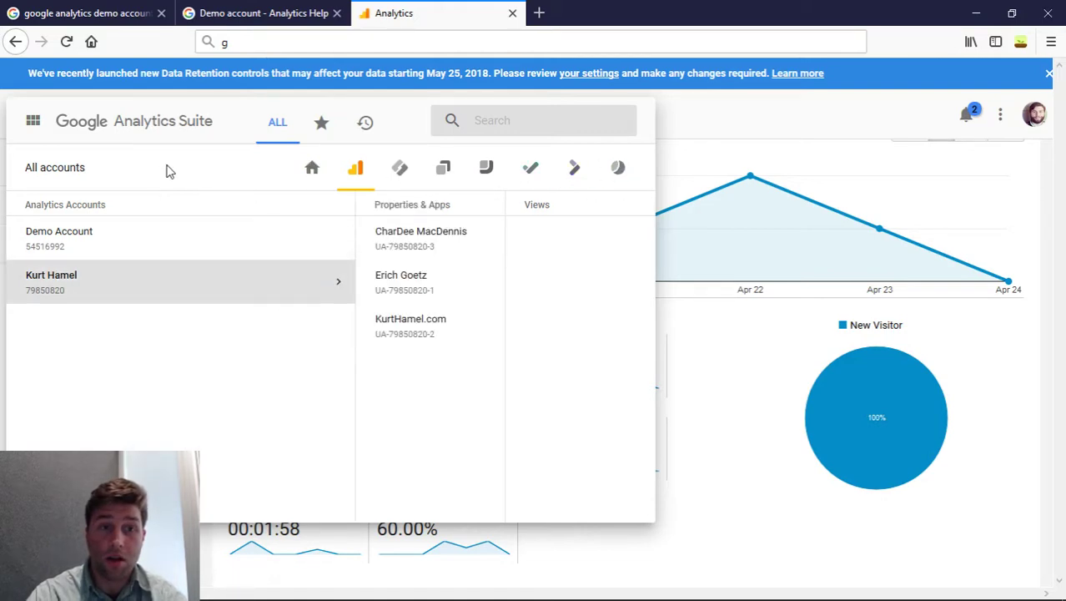
Step: Close the Suite Home and Analytics pages and reopen the demo account from the Analytics Help article
click(41, 132)
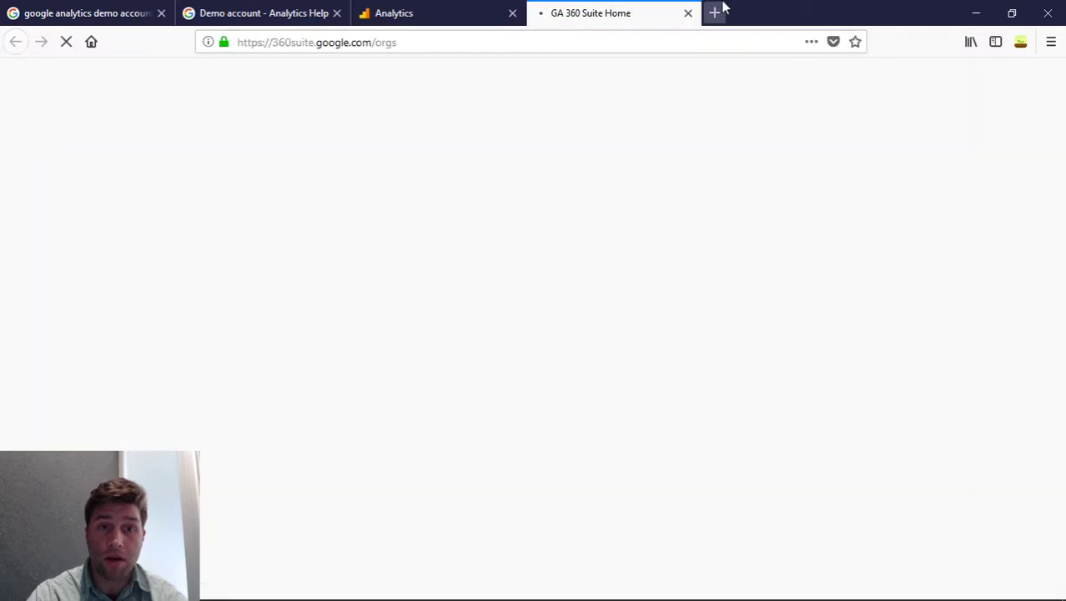
click(512, 12)
click(512, 12)
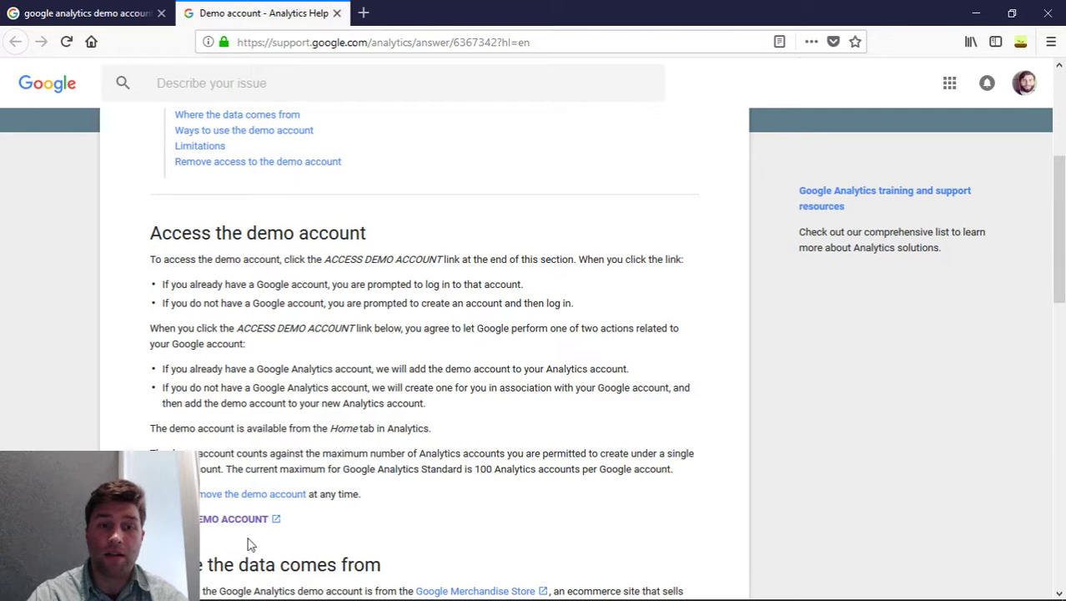
click(227, 518)
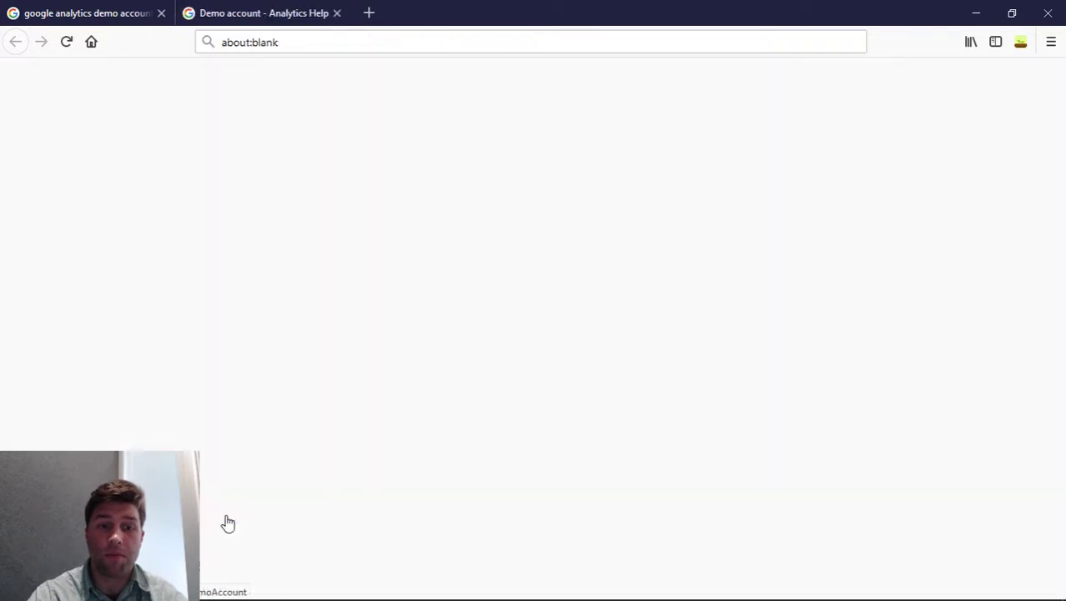
click(337, 24)
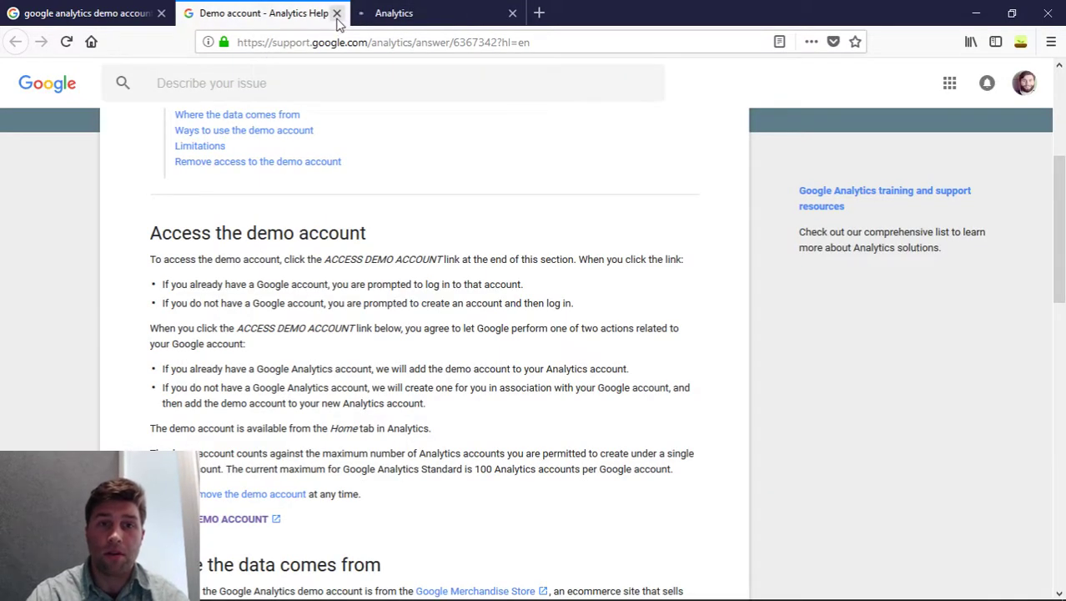
Step: Close the Analytics Help article and the search results page, keeping only the demo account's Audience Overview
click(337, 15)
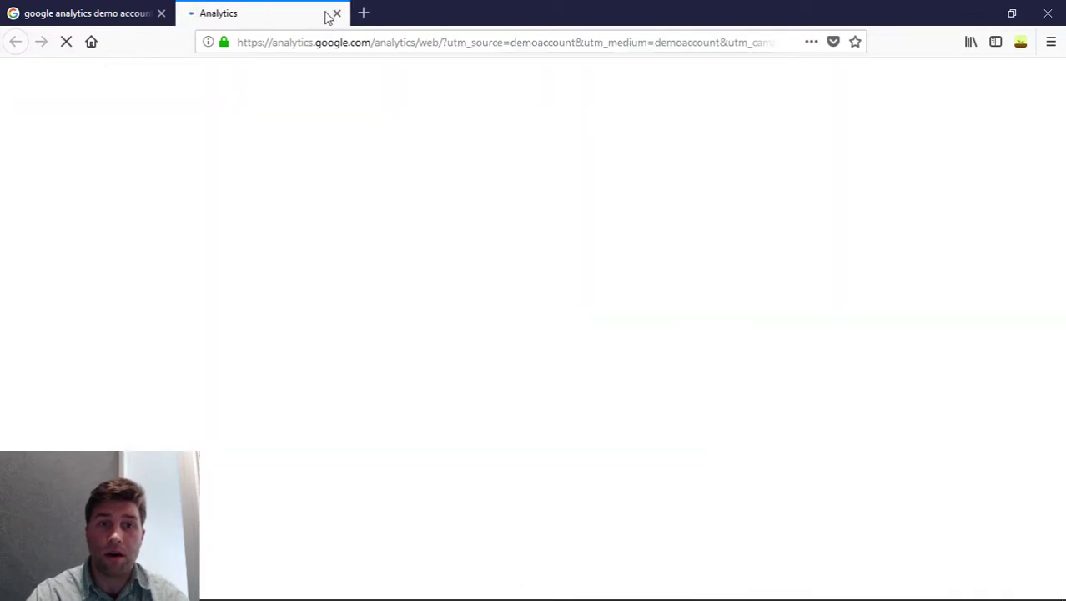
click(161, 12)
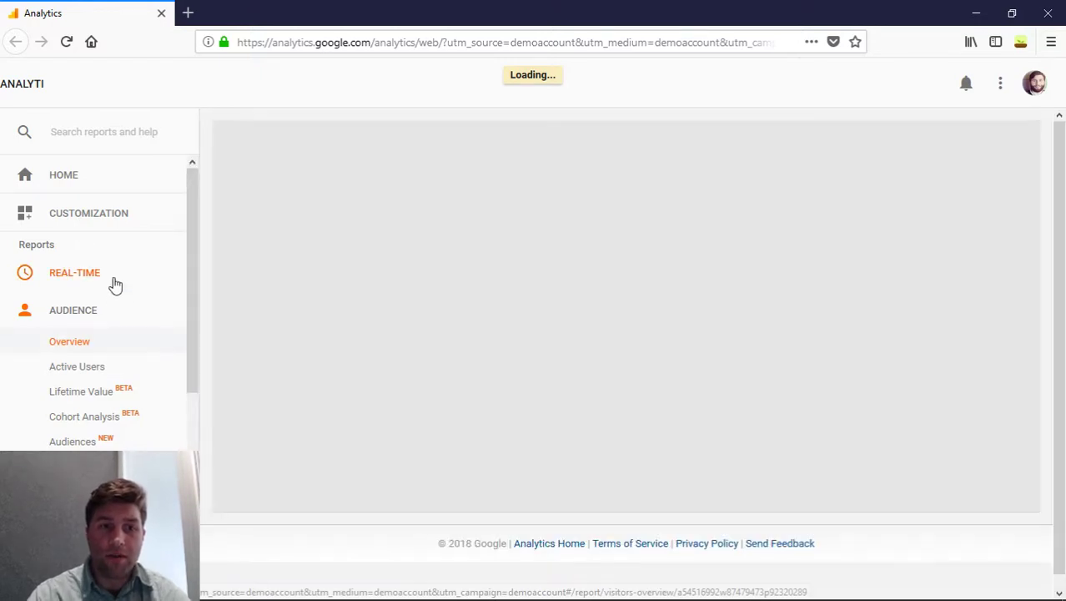
click(96, 368)
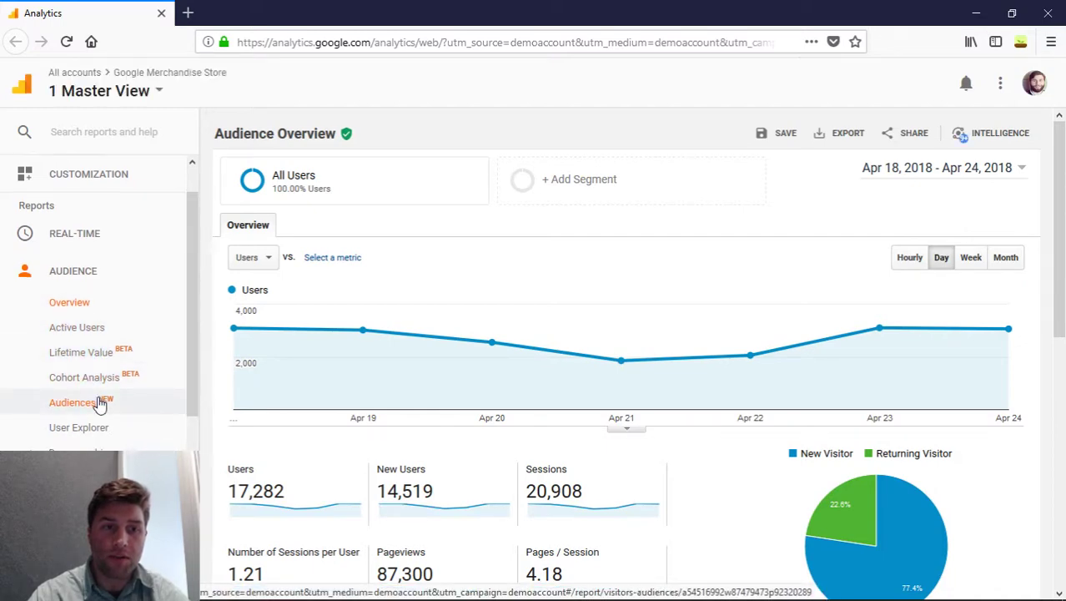
Step: Look through the Audience report categories of the Google Merchandise Store's master view, including the Mobile group
scroll(100, 404, down, 2)
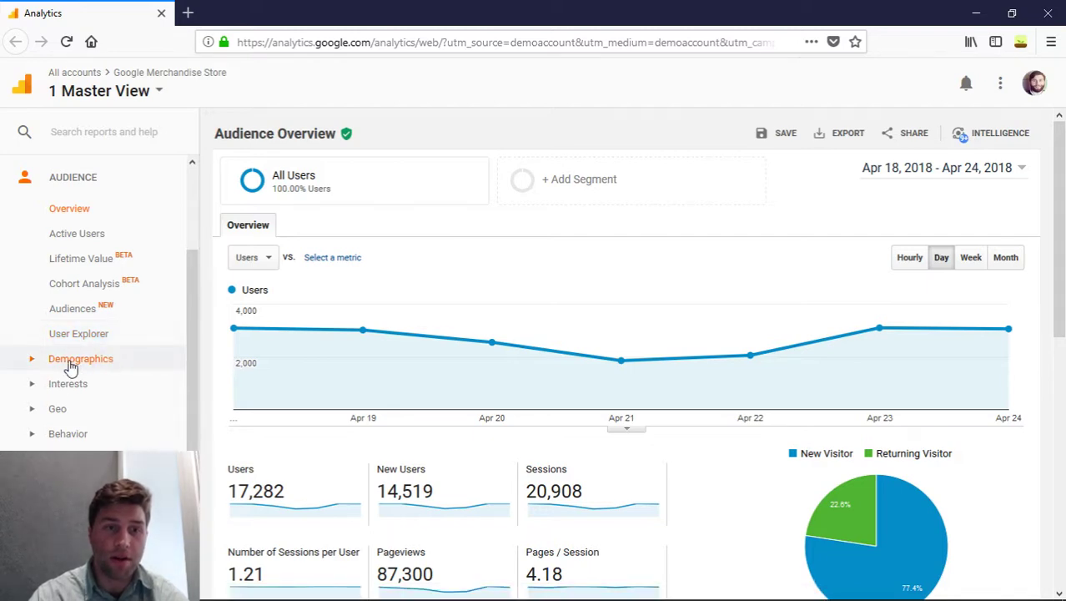
scroll(54, 385, down, 3)
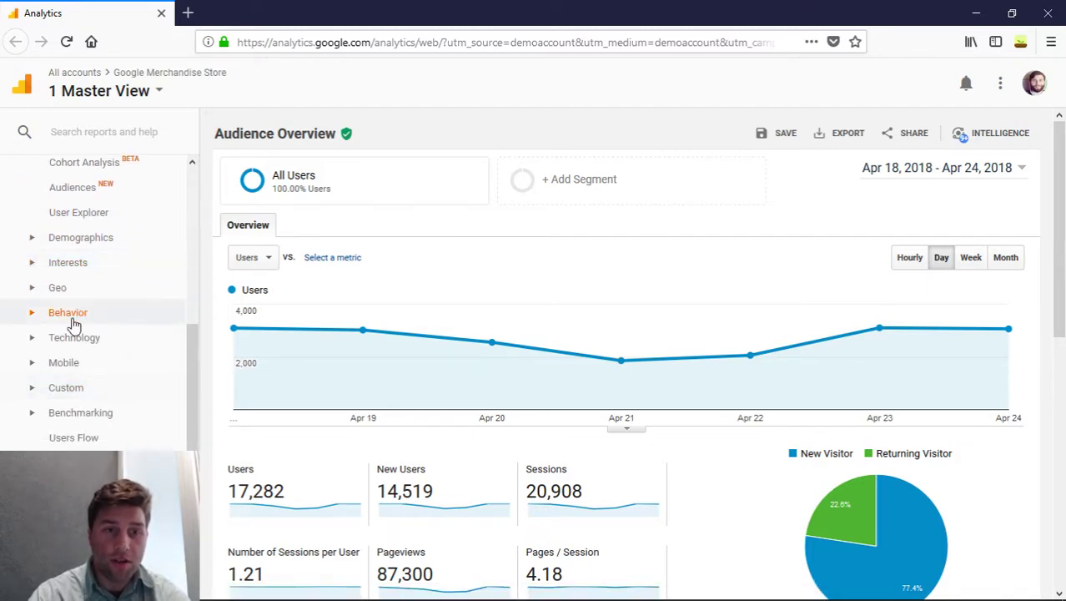
scroll(88, 425, up, 3)
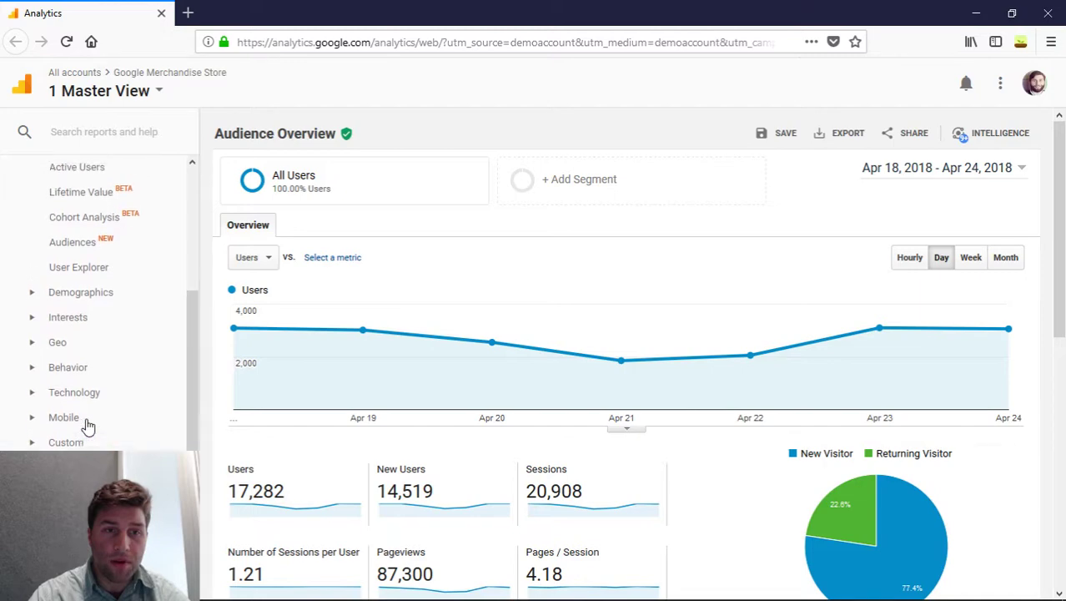
scroll(88, 427, up, 2)
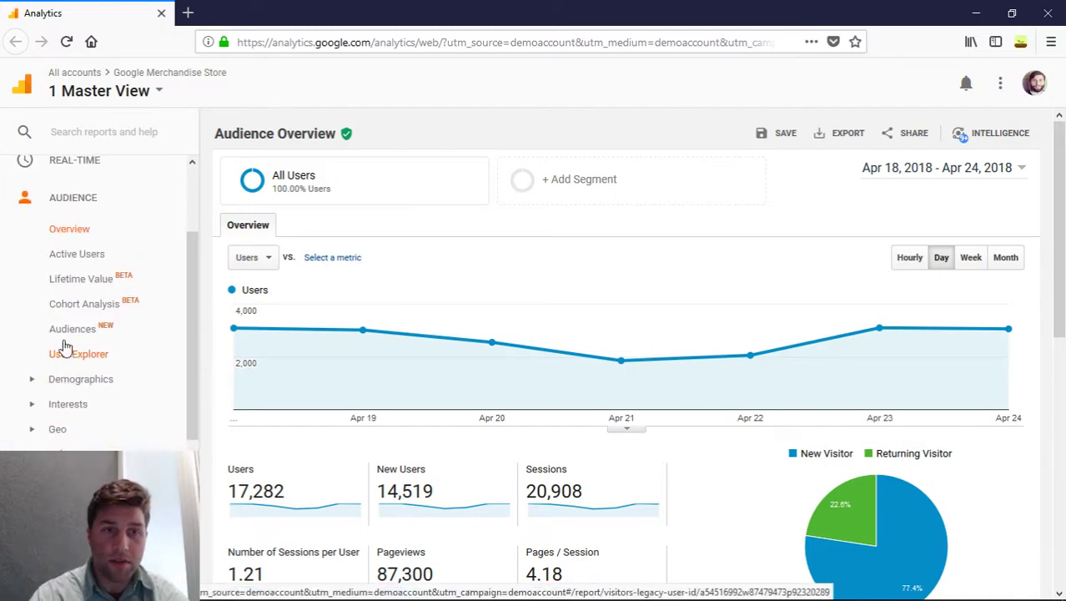
scroll(67, 343, up, 2)
scroll(66, 344, down, 3)
scroll(65, 345, down, 2)
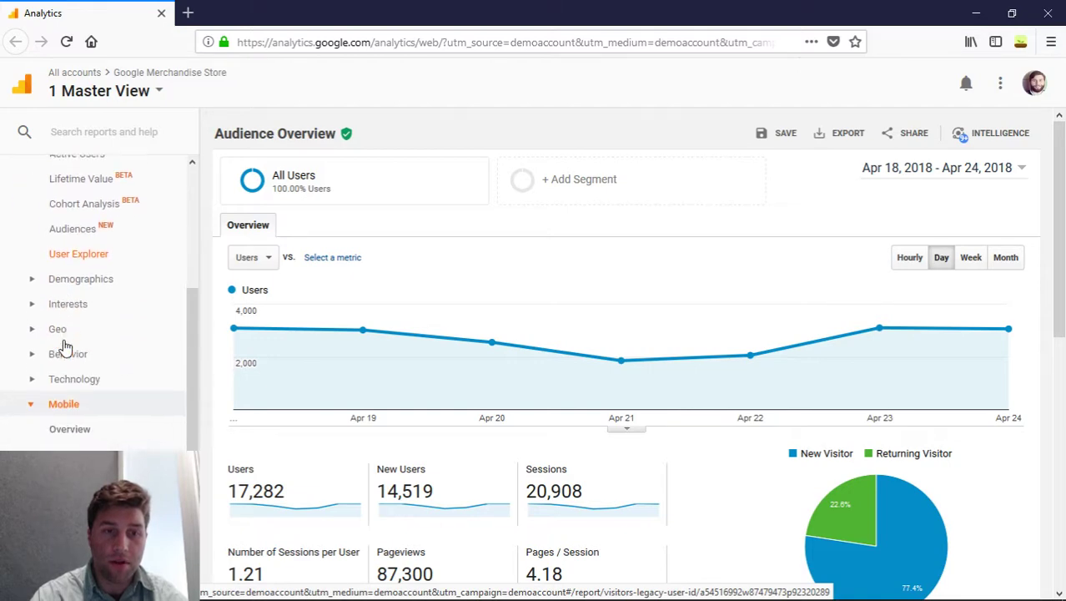
scroll(66, 341, up, 4)
scroll(64, 345, down, 6)
Step: Open the mobile Devices report and examine the table of mobile devices
click(65, 382)
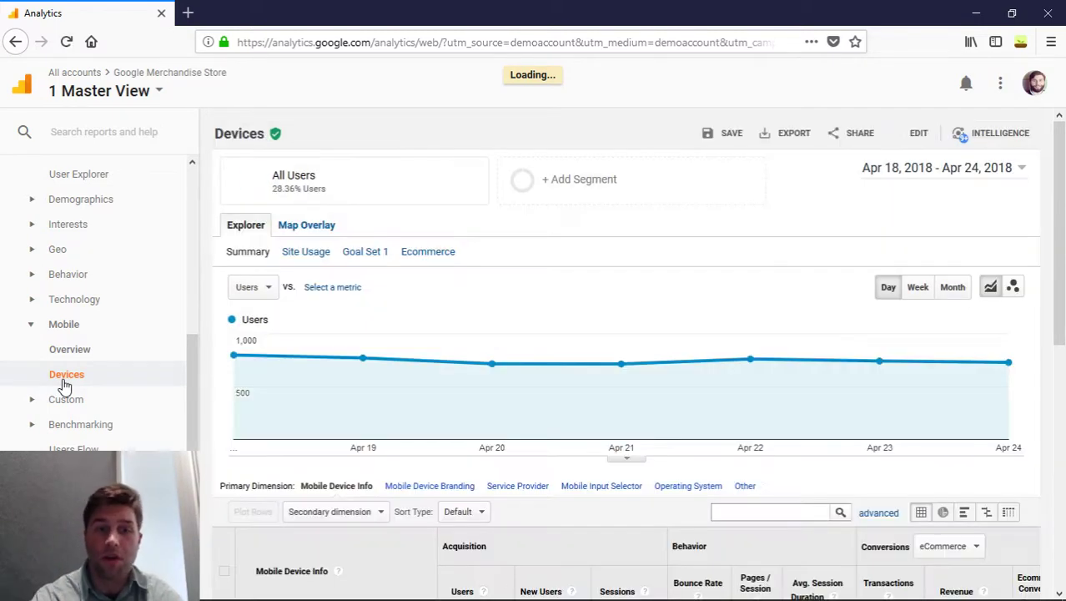
scroll(691, 277, down, 2)
scroll(691, 278, down, 5)
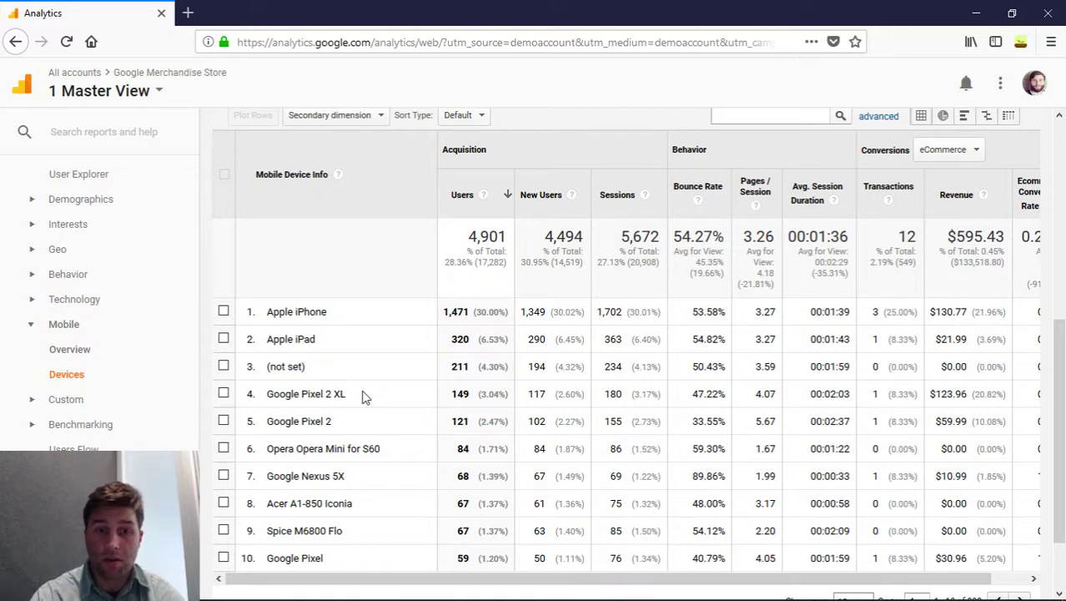
scroll(361, 397, up, 7)
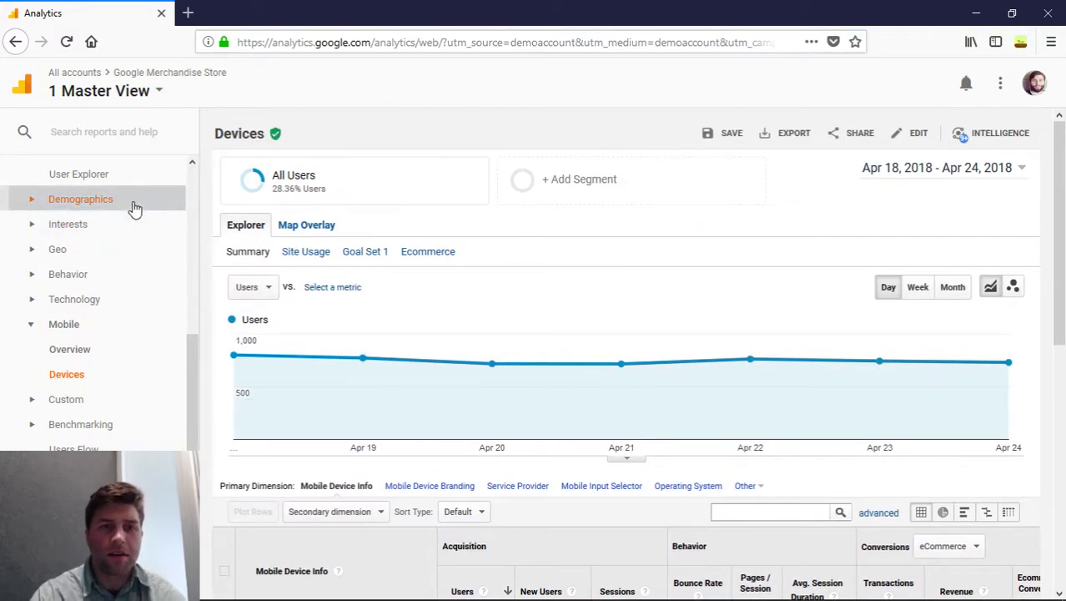
Step: Expand the Demographics reports and open the Age report
click(81, 199)
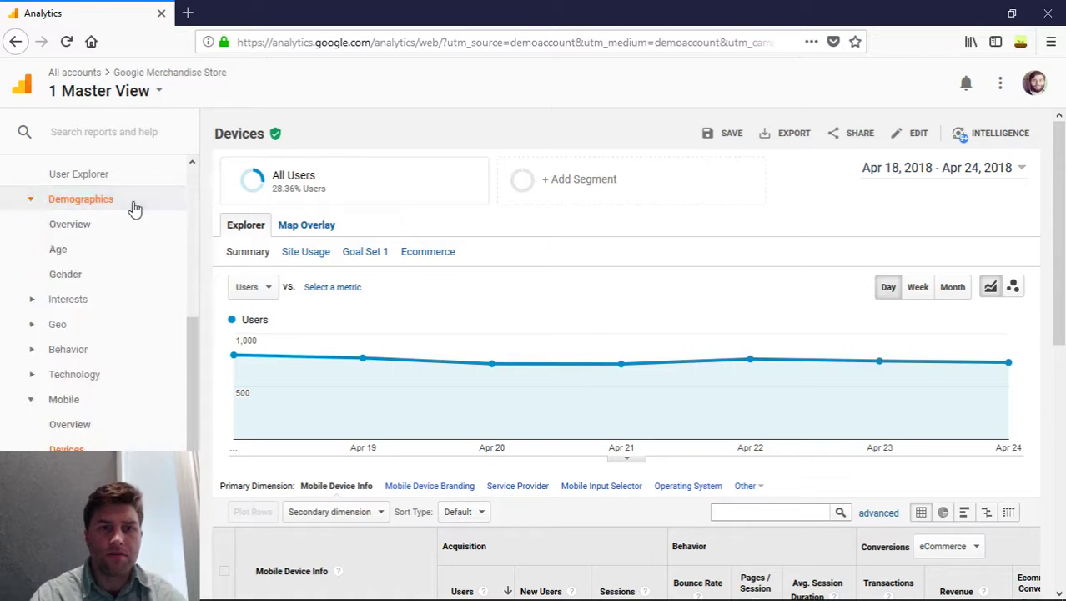
click(109, 264)
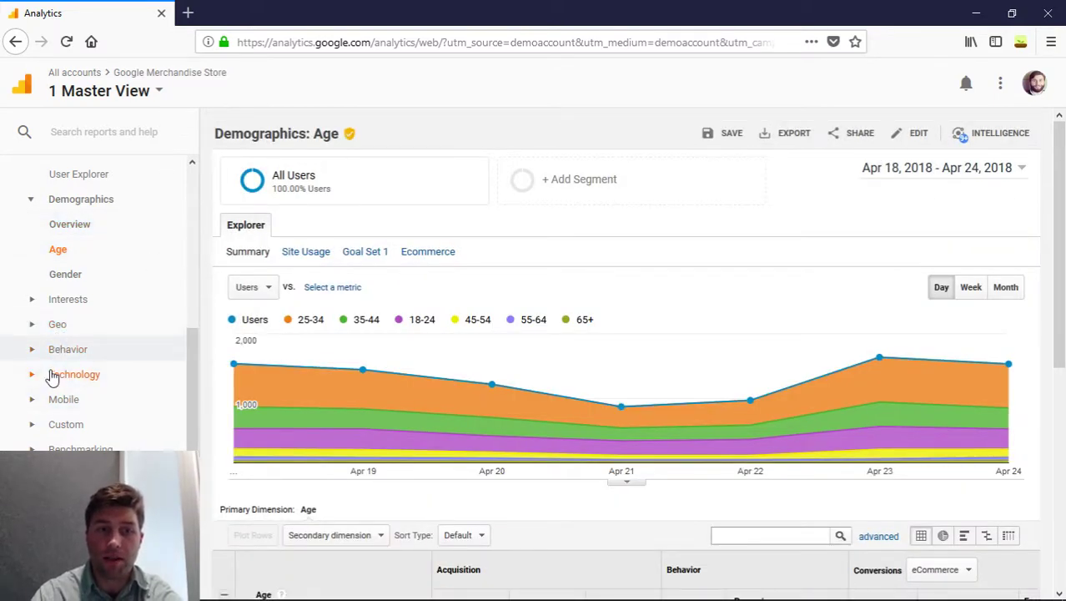
Step: Return to the Audience Overview and look over the remaining Audience report categories
scroll(121, 297, up, 4)
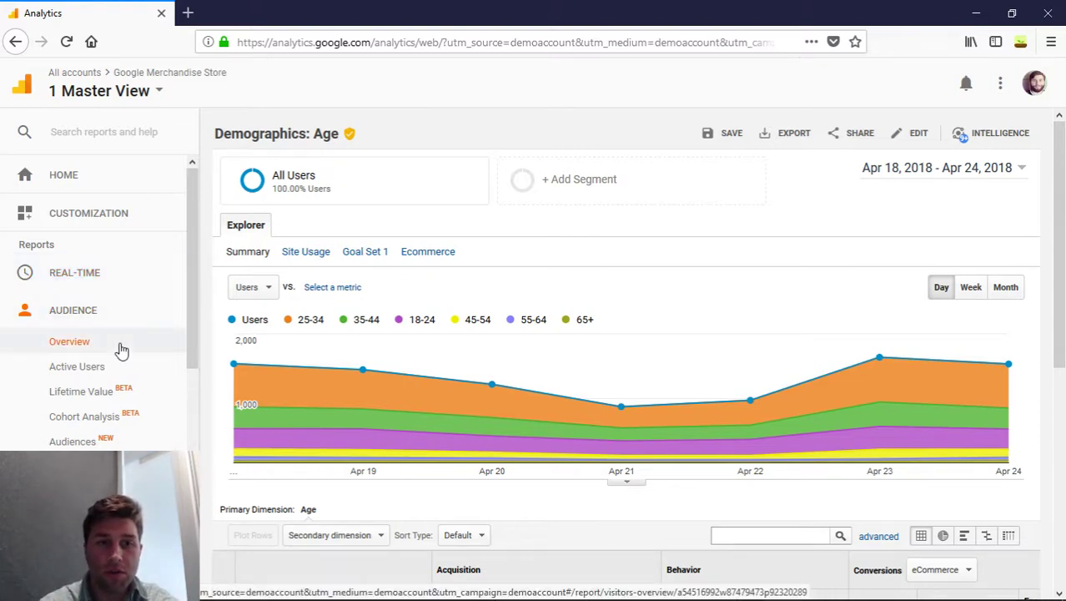
scroll(126, 292, down, 2)
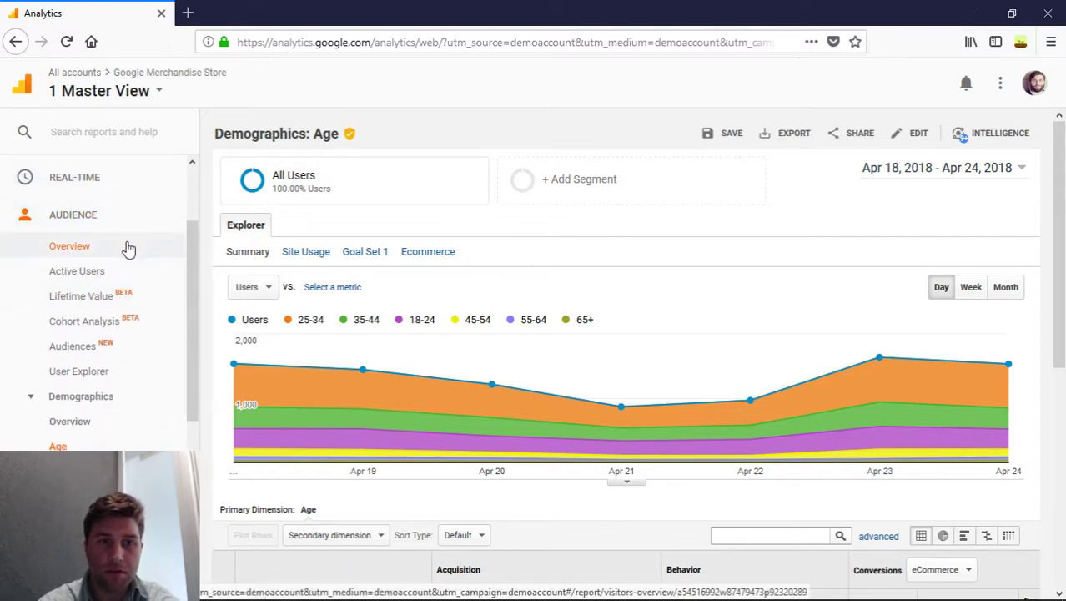
click(128, 246)
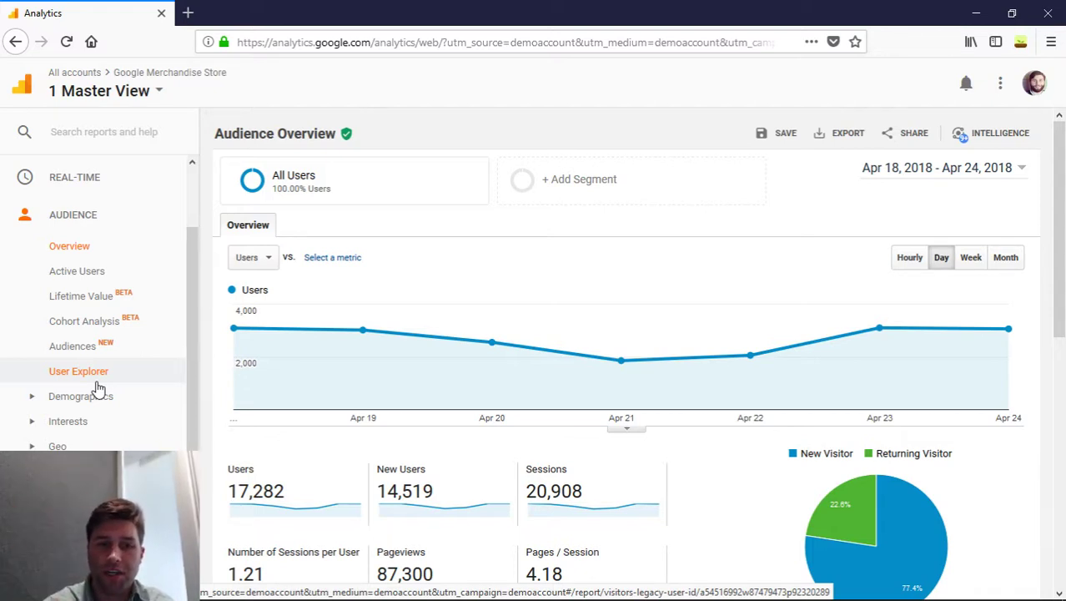
scroll(97, 387, down, 2)
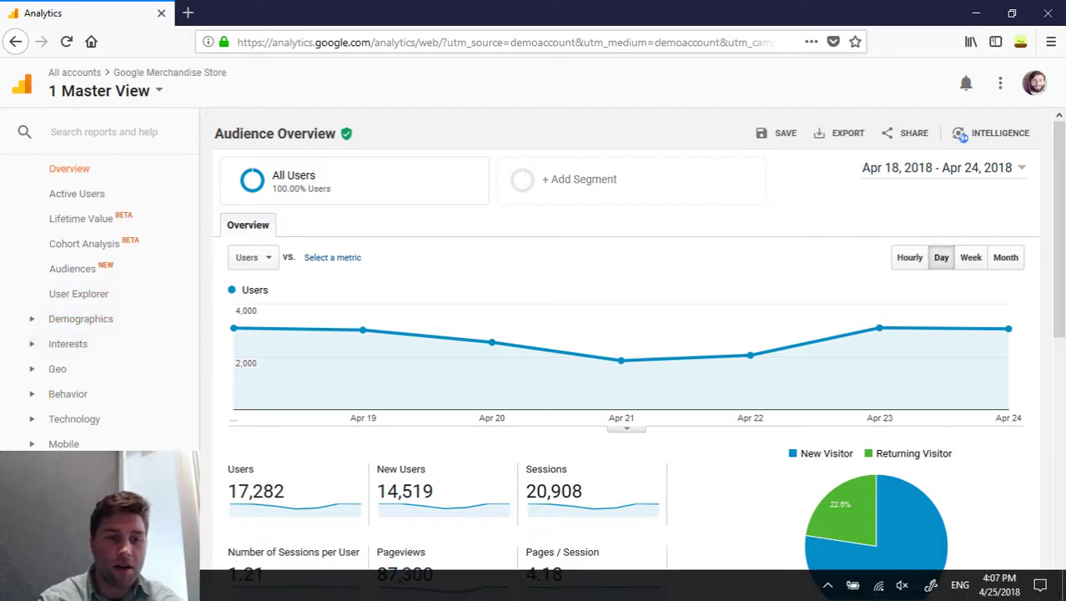
key(alt+Tab)
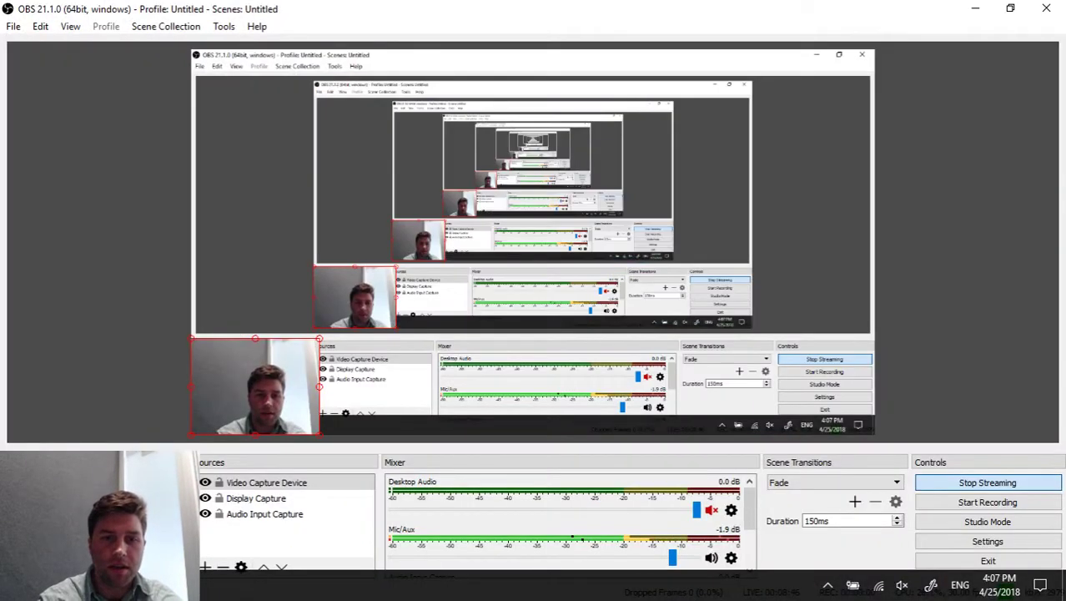
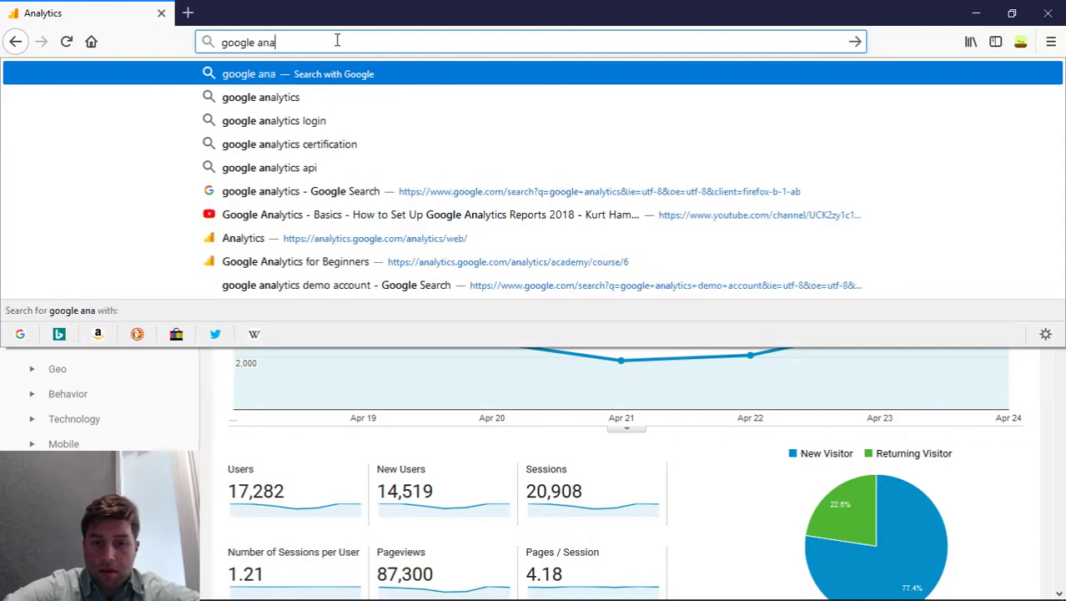
Step: Search the web for "google analytics account number" and open the "Set up Analytics tracking" help article
text(ount)
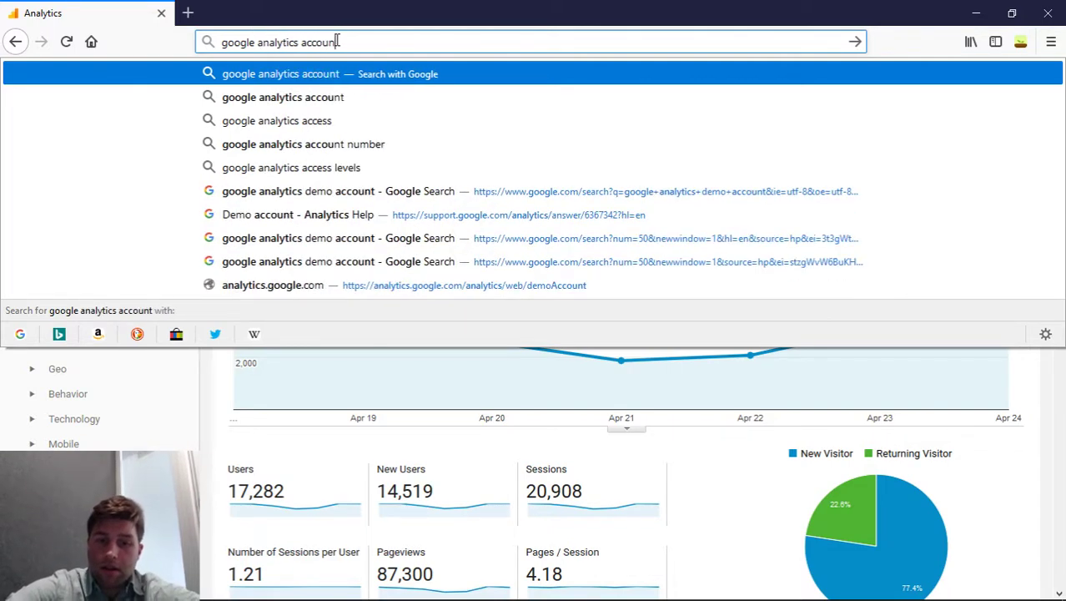
text( number)
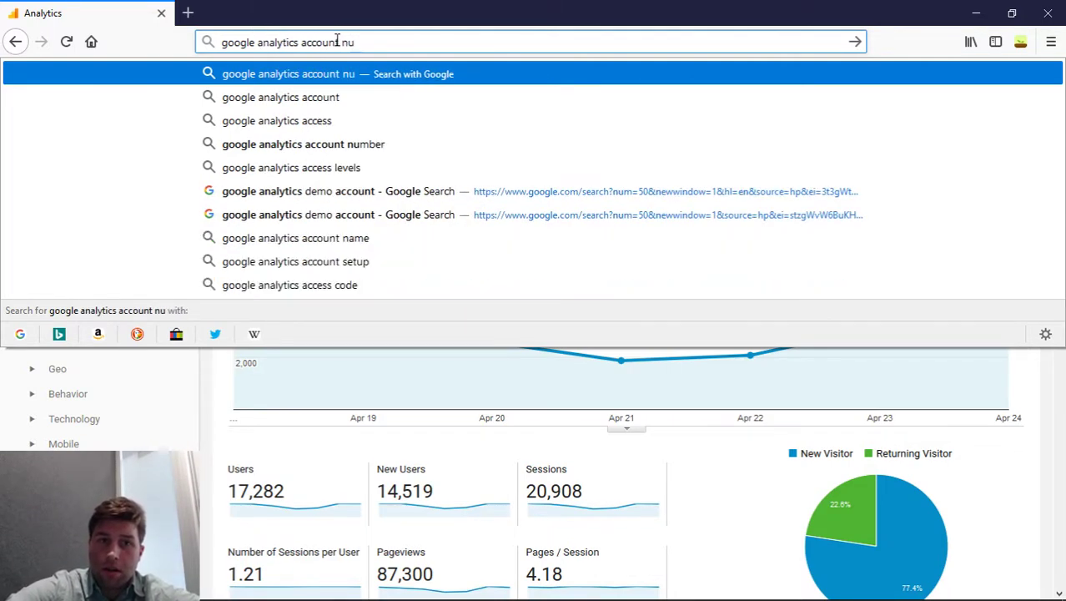
key(Return)
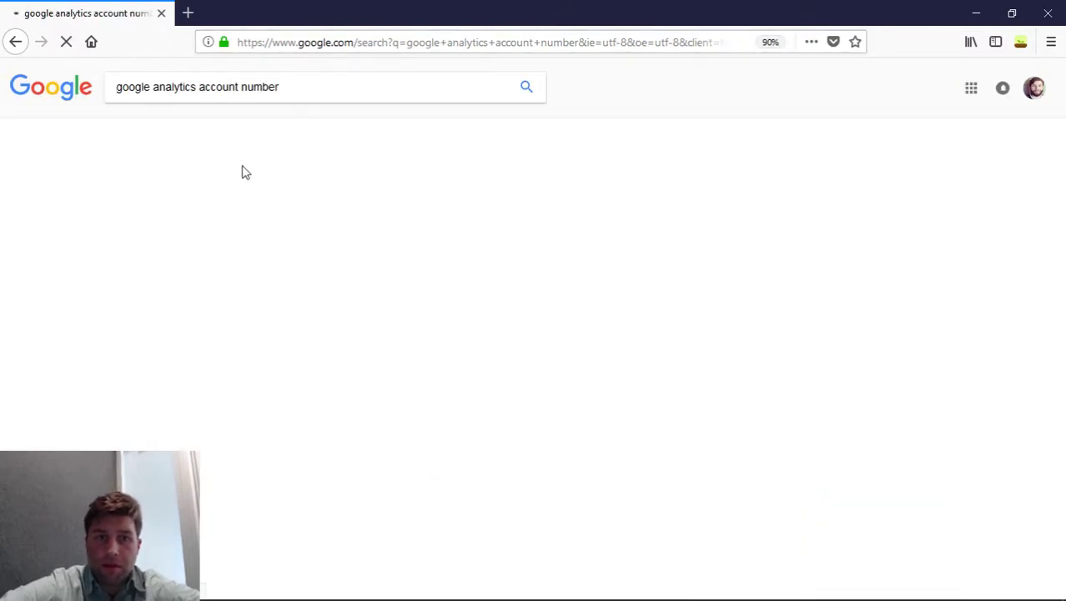
scroll(255, 371, down, 3)
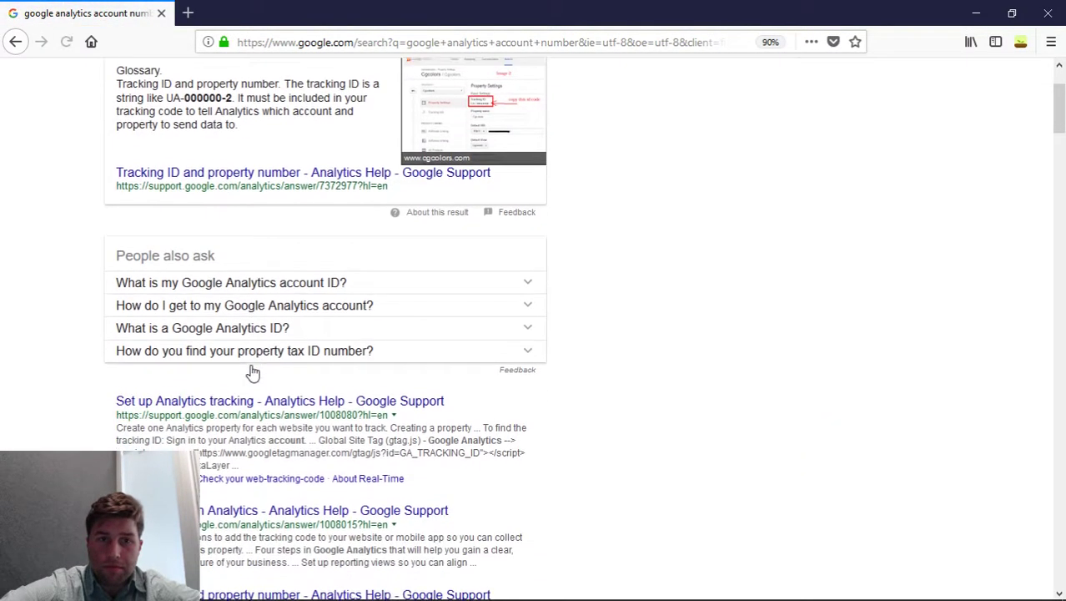
click(279, 385)
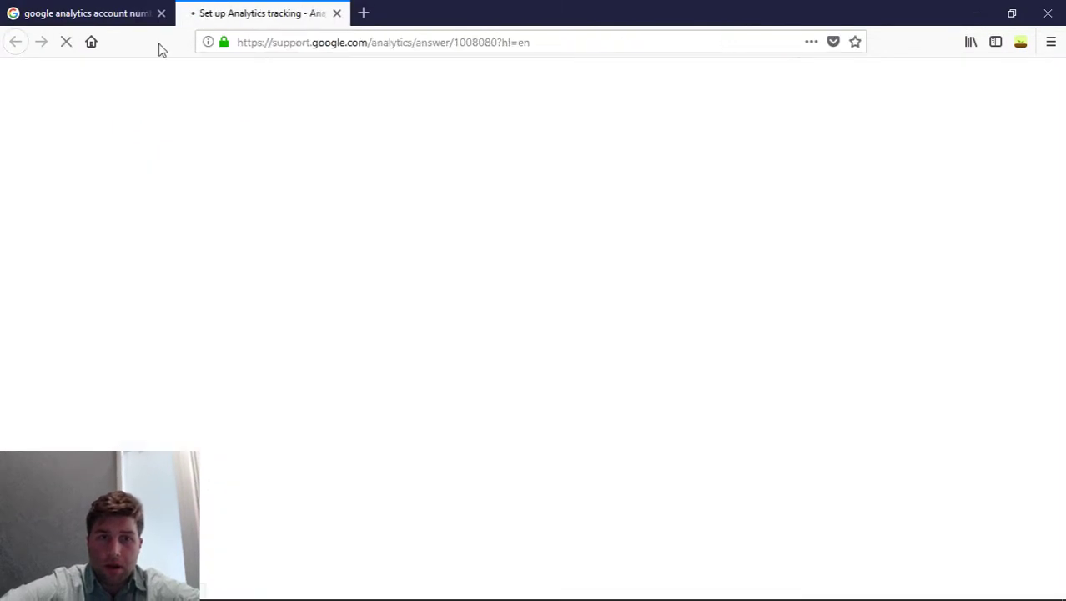
Step: Follow the tracking ID instructions to the Admin page help article and open Google Analytics from its sign-in link
scroll(207, 225, down, 5)
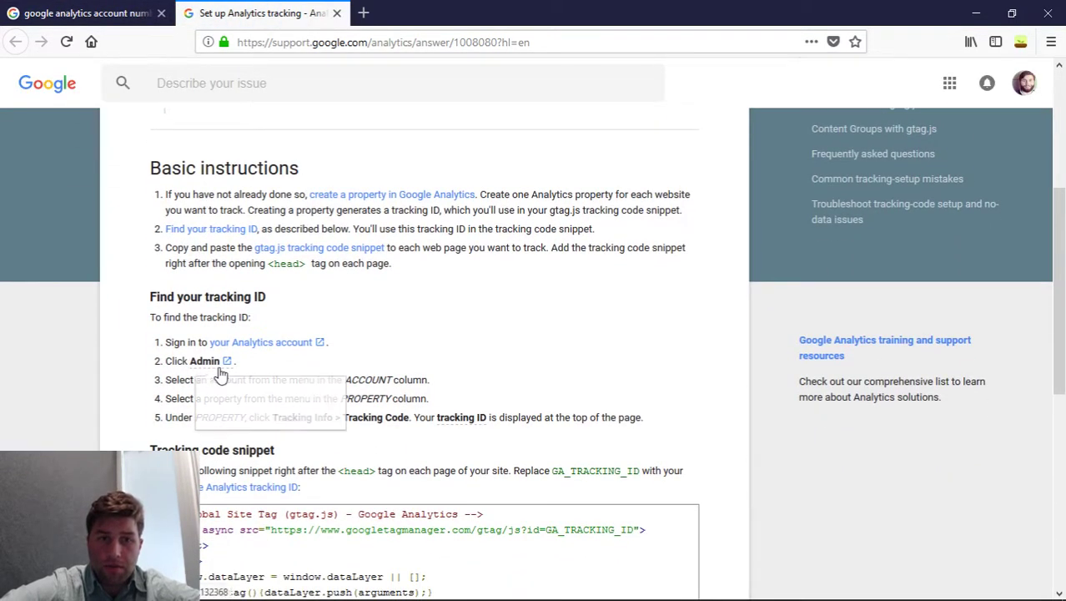
click(214, 369)
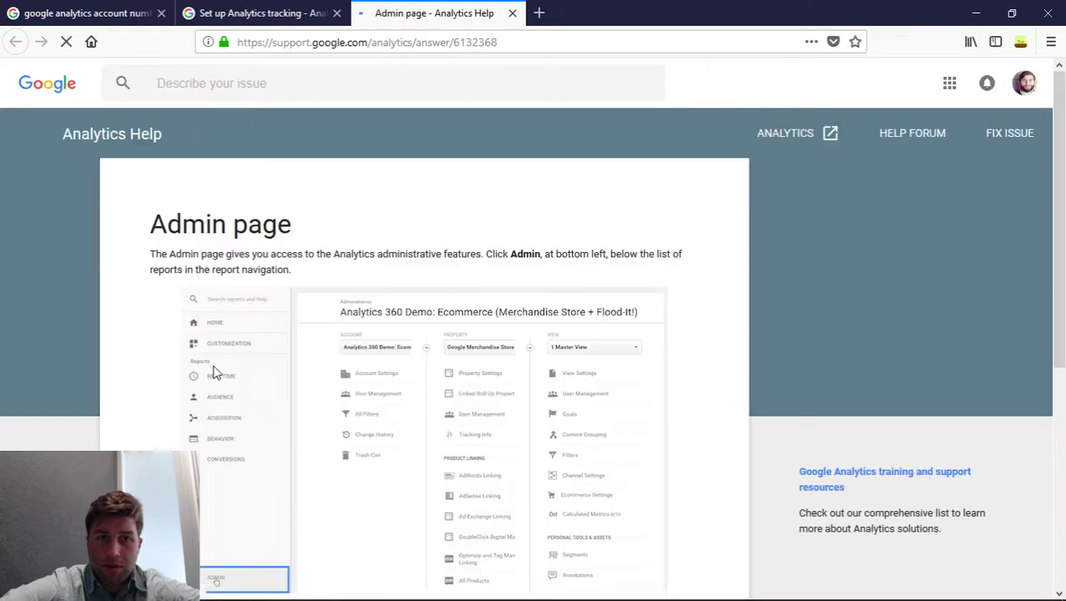
scroll(428, 293, down, 5)
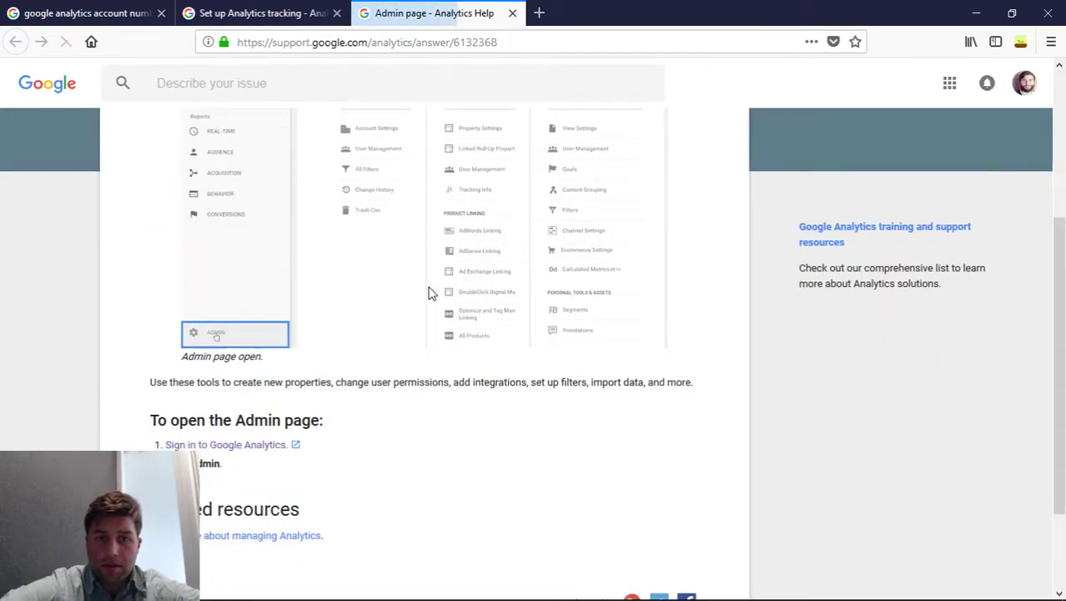
ctrl+click(257, 345)
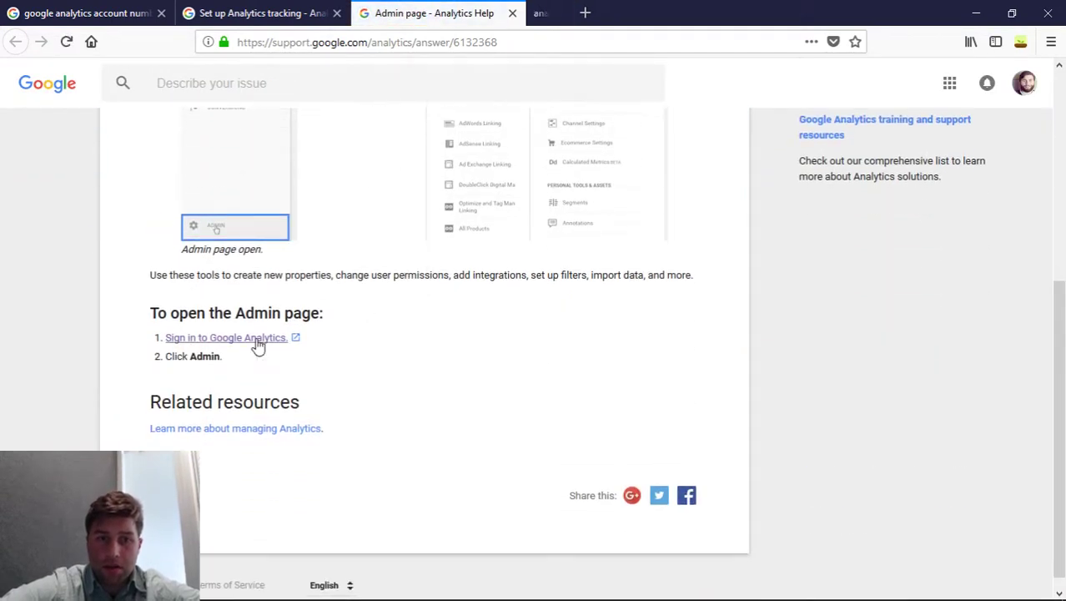
click(667, 10)
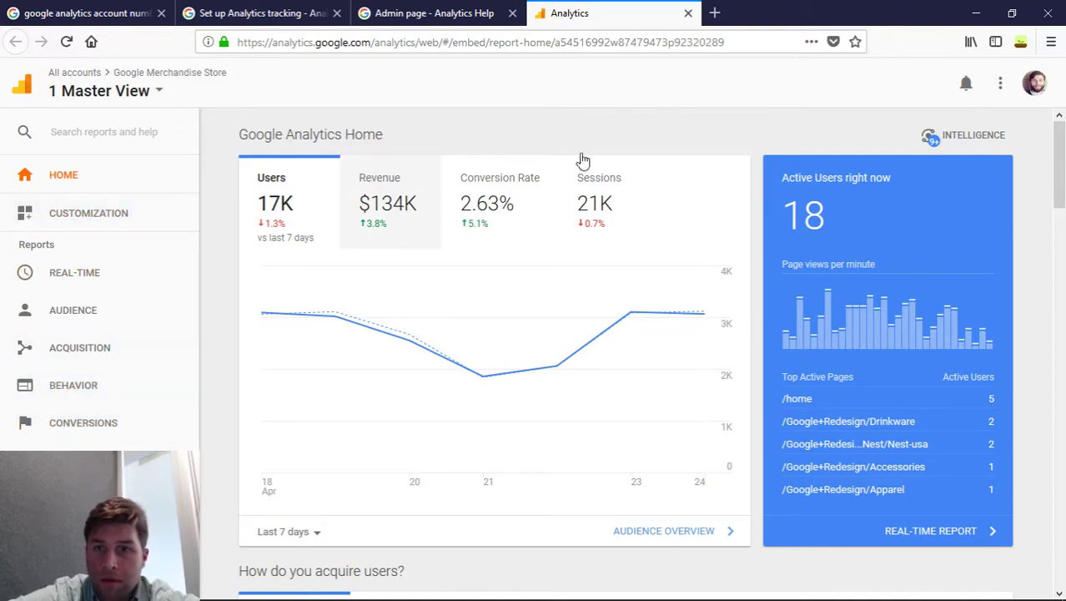
Step: Look through the account picker at the demo account's views and the personal account's properties
click(81, 83)
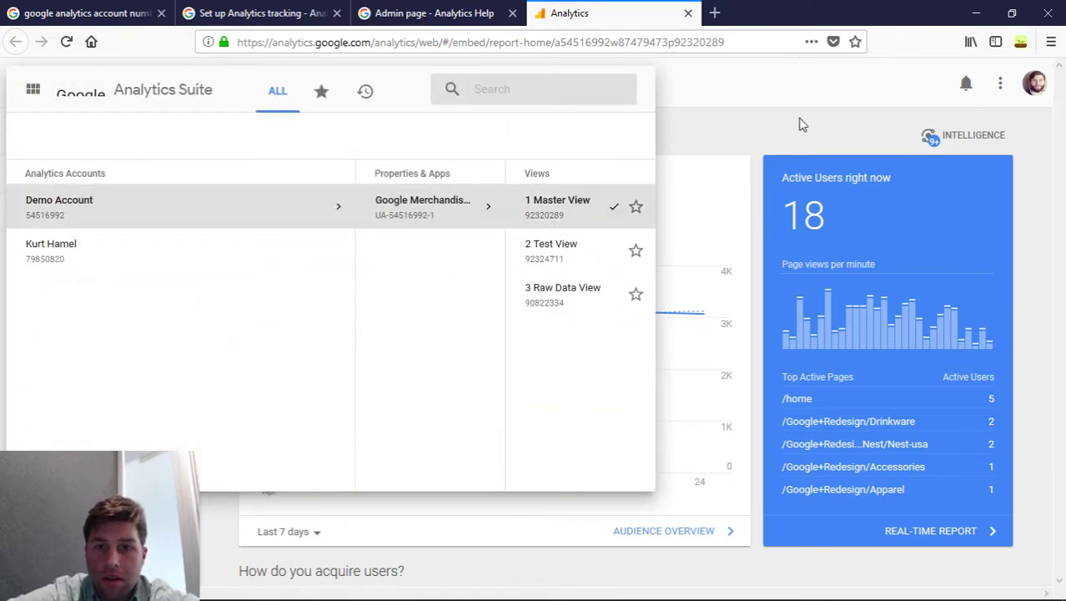
click(800, 124)
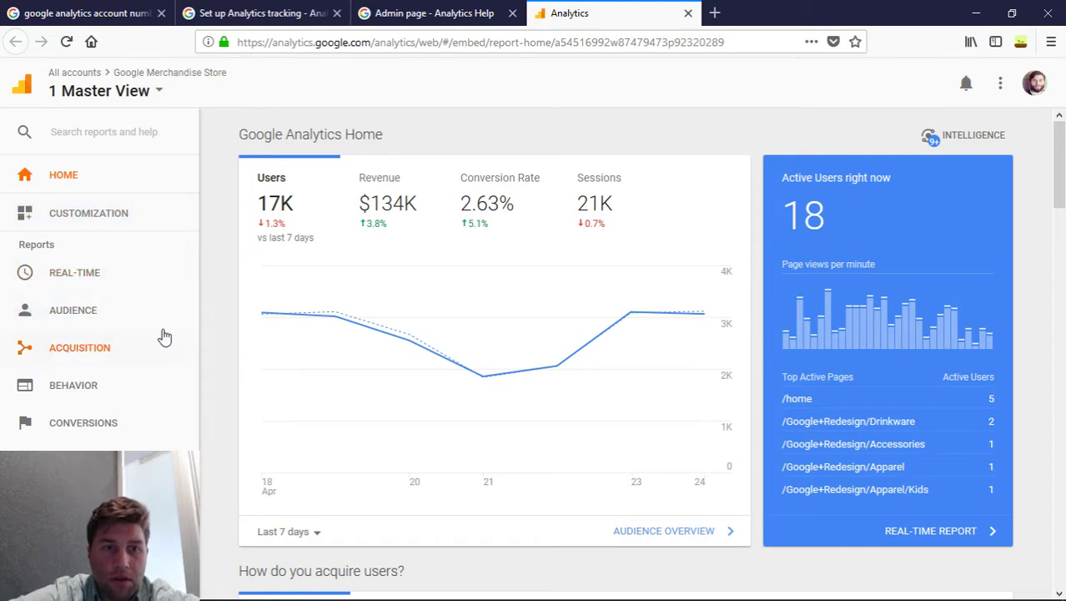
click(114, 94)
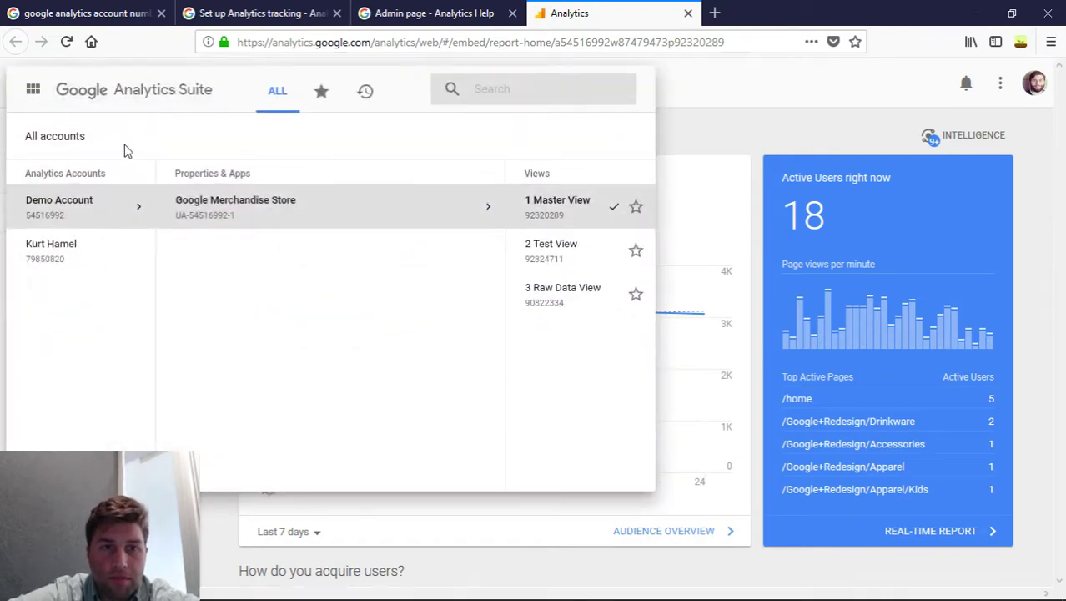
click(67, 268)
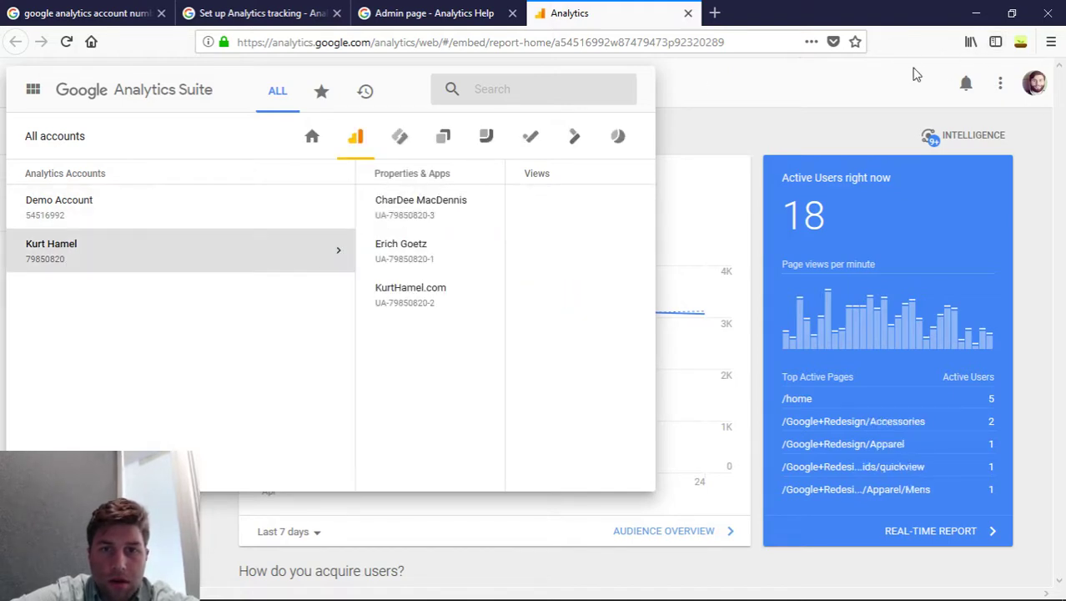
click(878, 83)
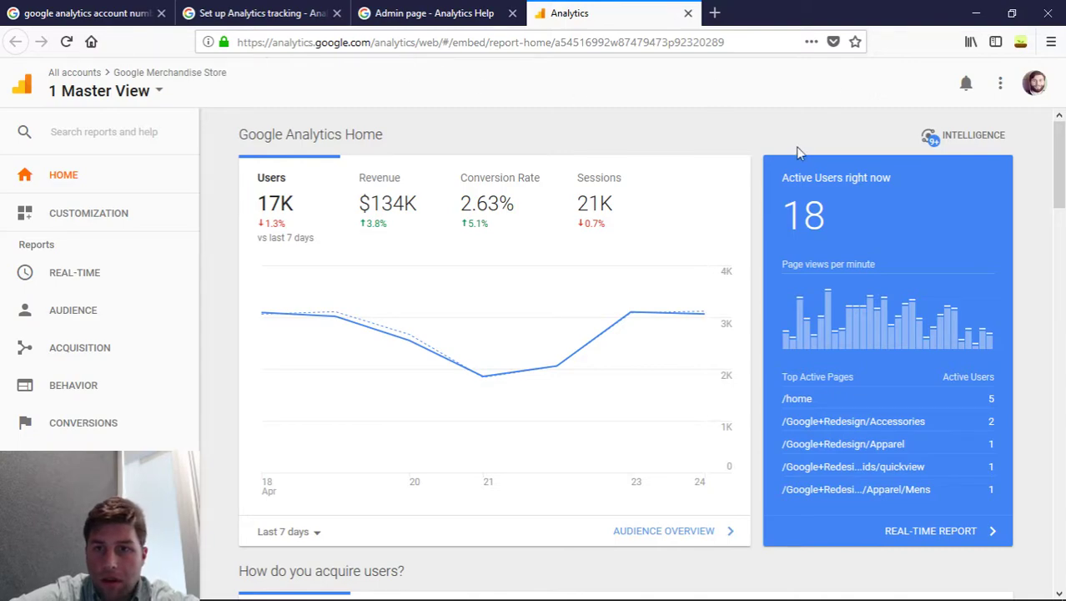
Step: Look over the demo account's Home page reports and open the Admin page
scroll(887, 167, down, 8)
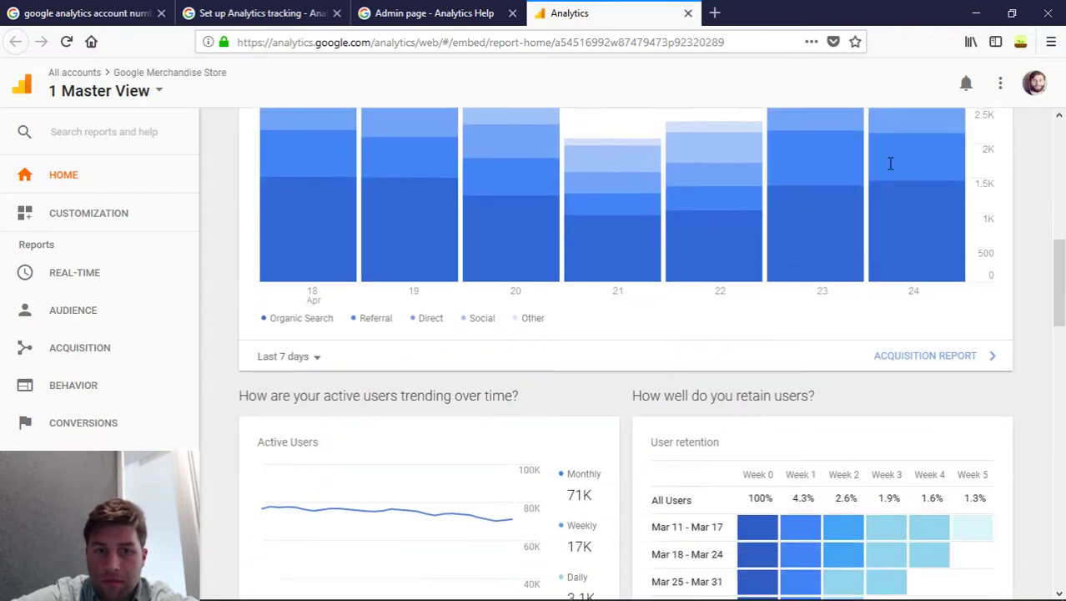
scroll(890, 171, up, 8)
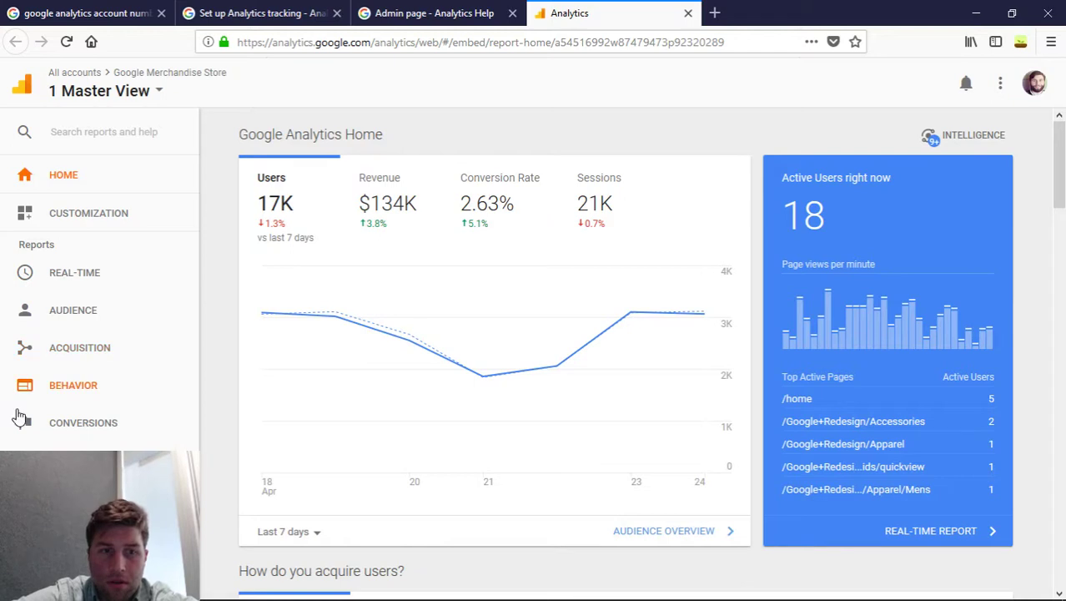
click(67, 546)
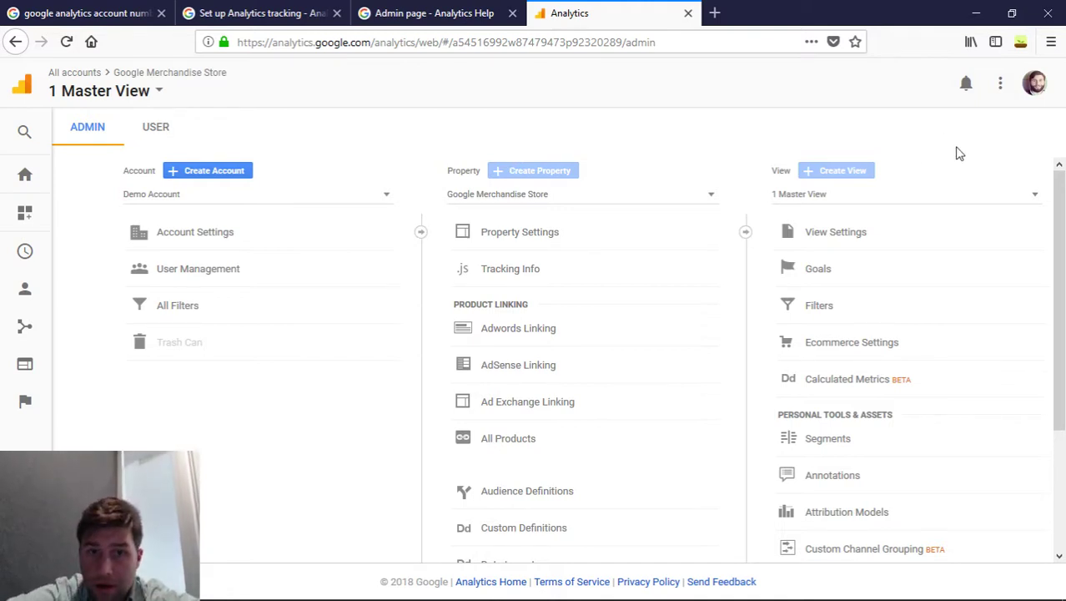
Step: Switch the Admin page from the demo account to the personal account and dismiss the Data Retention notice
click(503, 195)
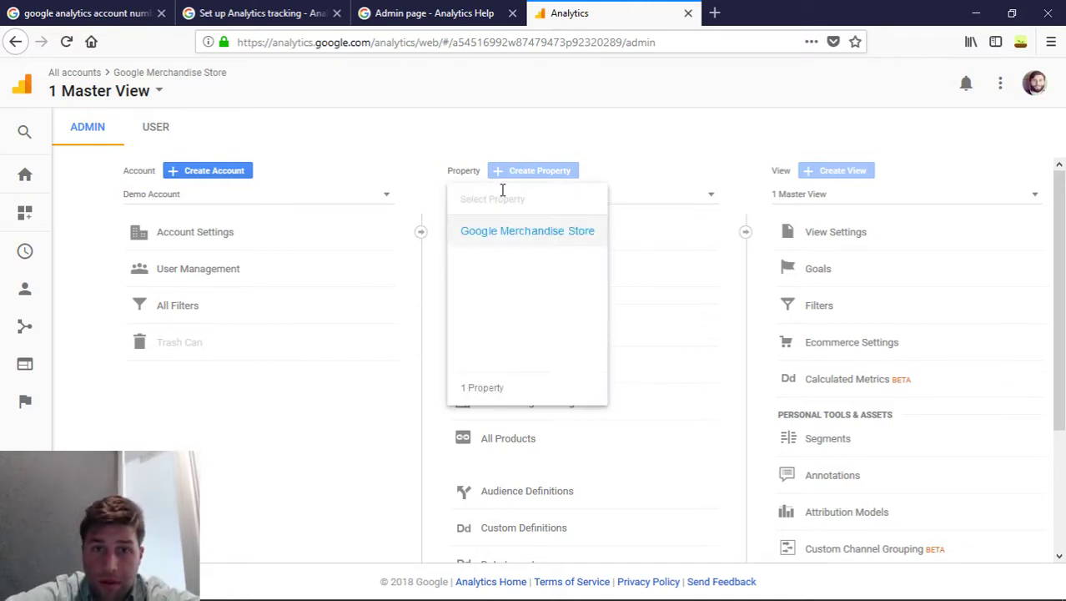
click(325, 192)
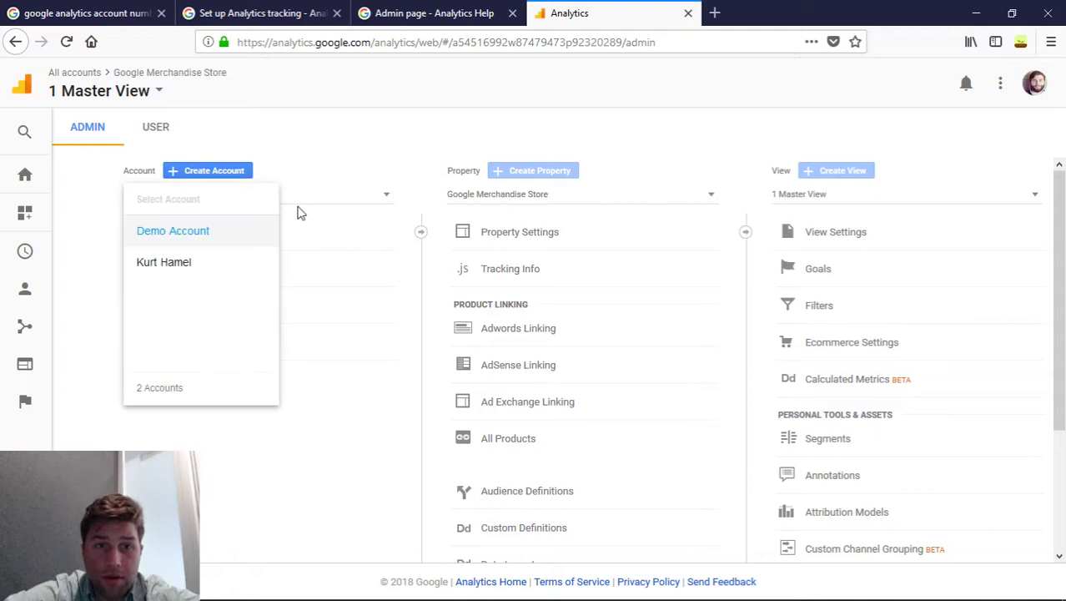
click(199, 266)
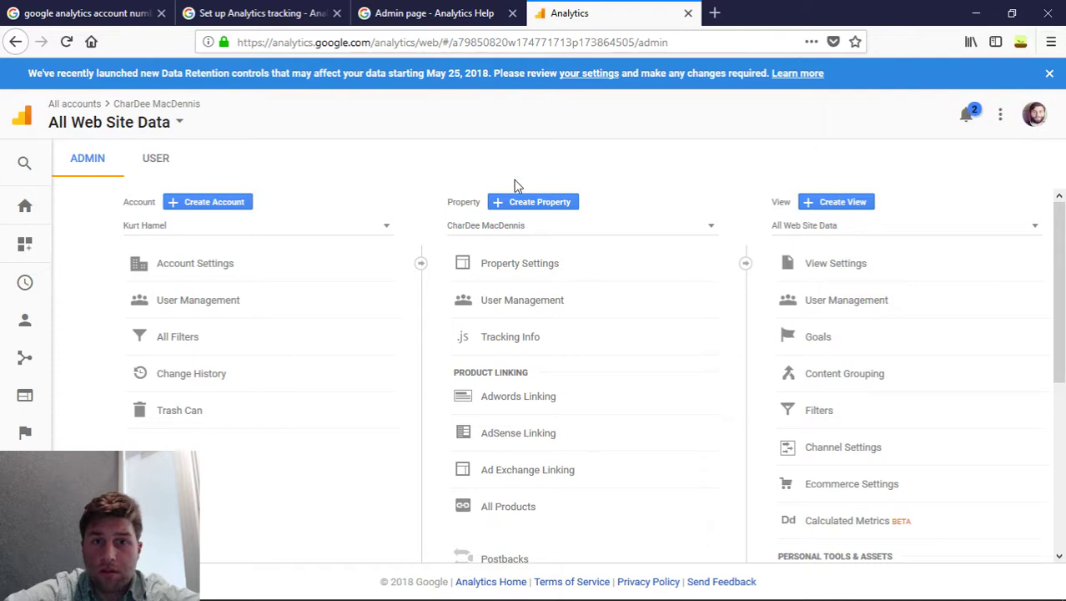
click(1050, 75)
scroll(822, 266, down, 3)
scroll(821, 266, up, 3)
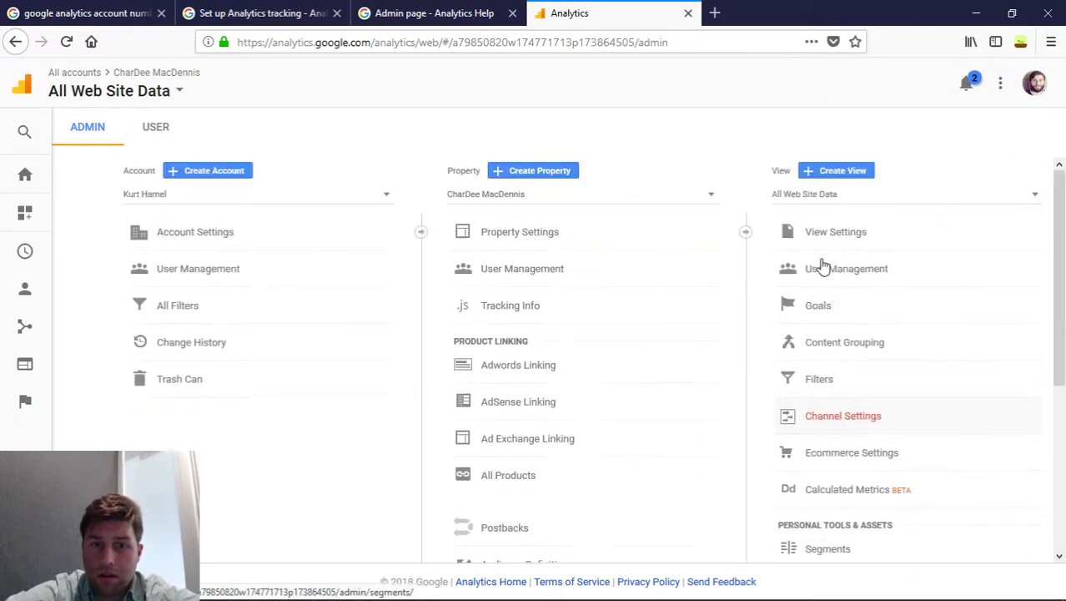
Step: Open the New Property form in the personal account and examine its website setup fields
click(563, 174)
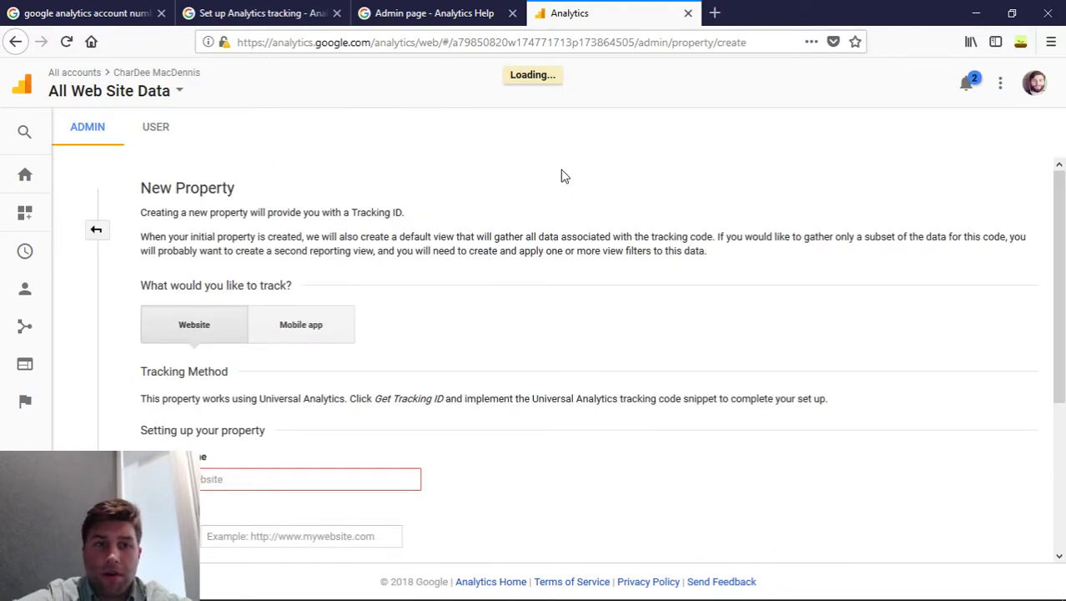
scroll(466, 254, down, 2)
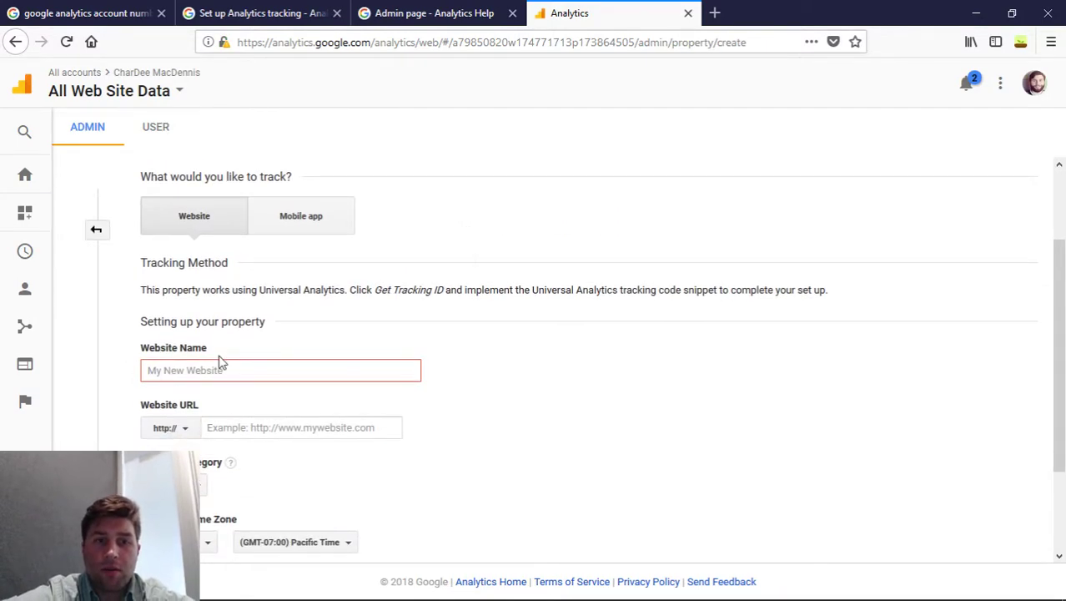
scroll(221, 363, down, 2)
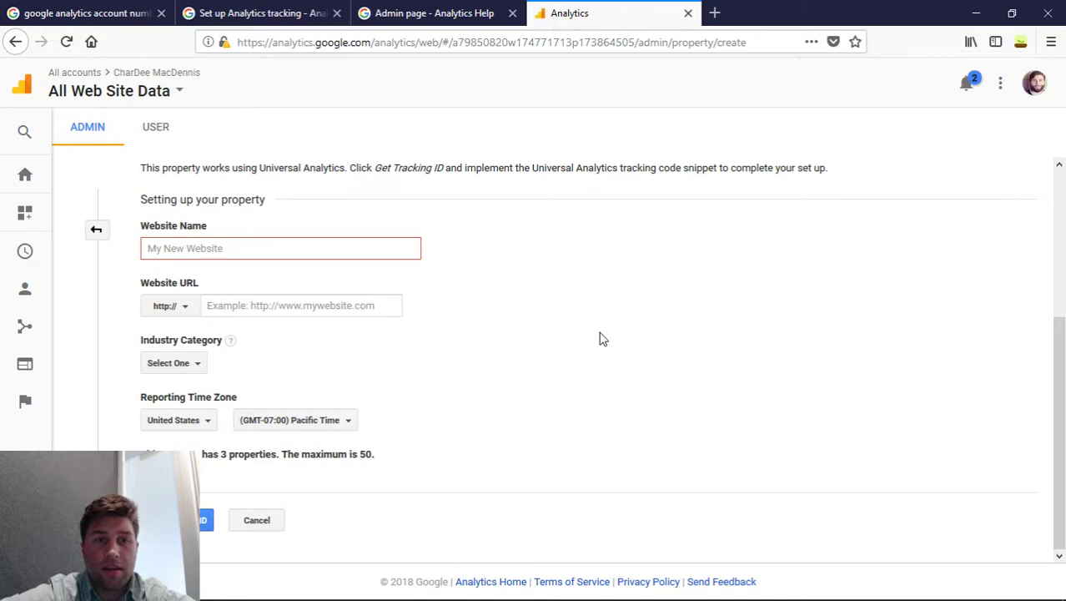
scroll(602, 336, up, 4)
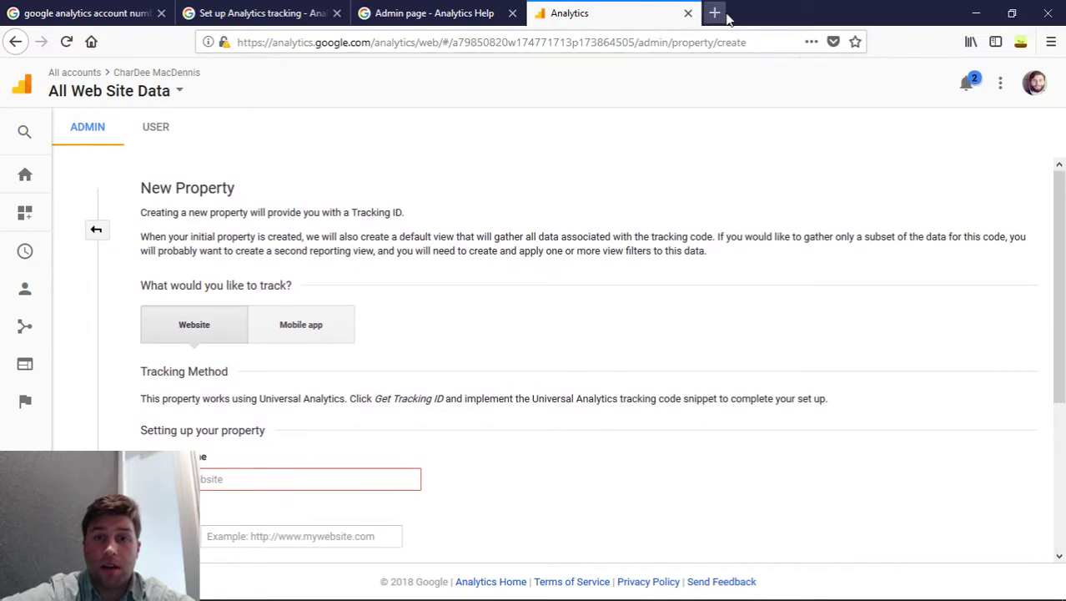
Step: Close the Analytics page and both Analytics Help articles, keeping only the web search results open
click(688, 14)
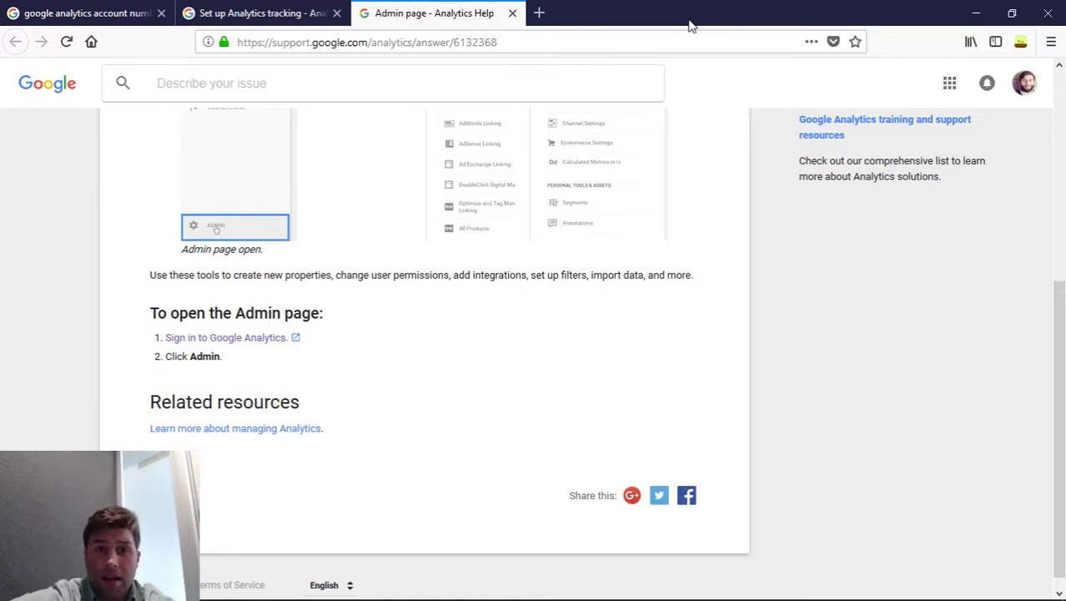
click(547, 70)
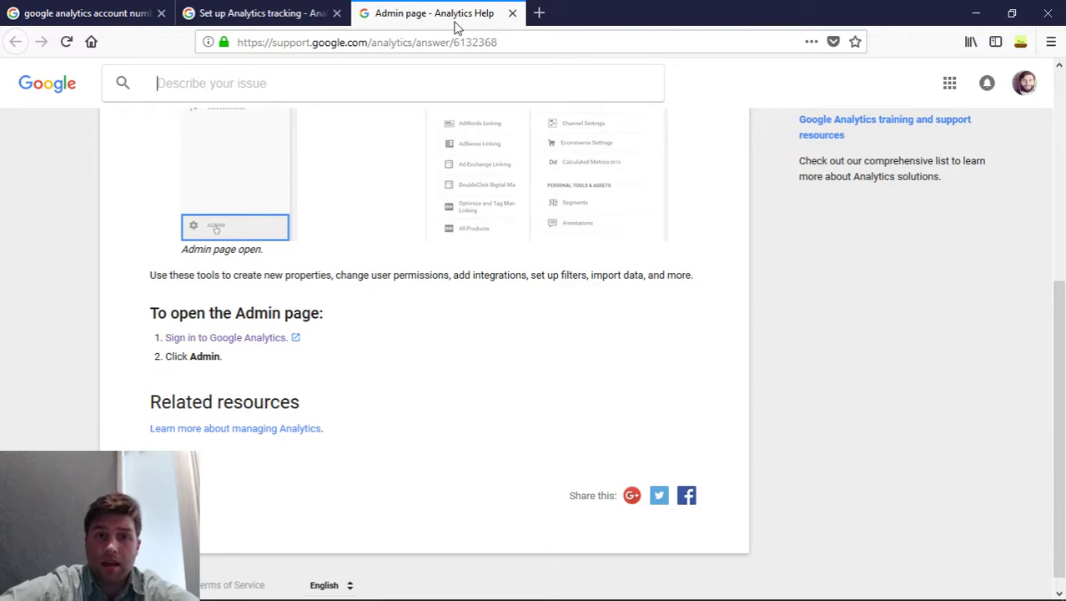
click(337, 13)
click(337, 12)
Step: Look up "demo" in the browser history suggestions and reopen the Google Analytics demo account
click(297, 42)
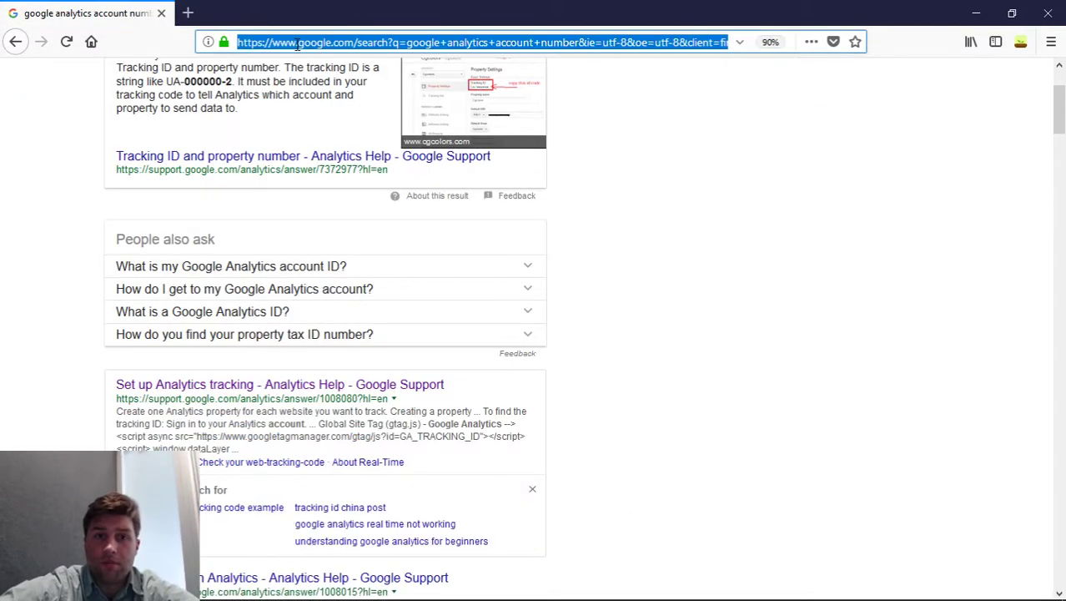
text(w)
key(BackSpace)
key(BackSpace)
text(demo)
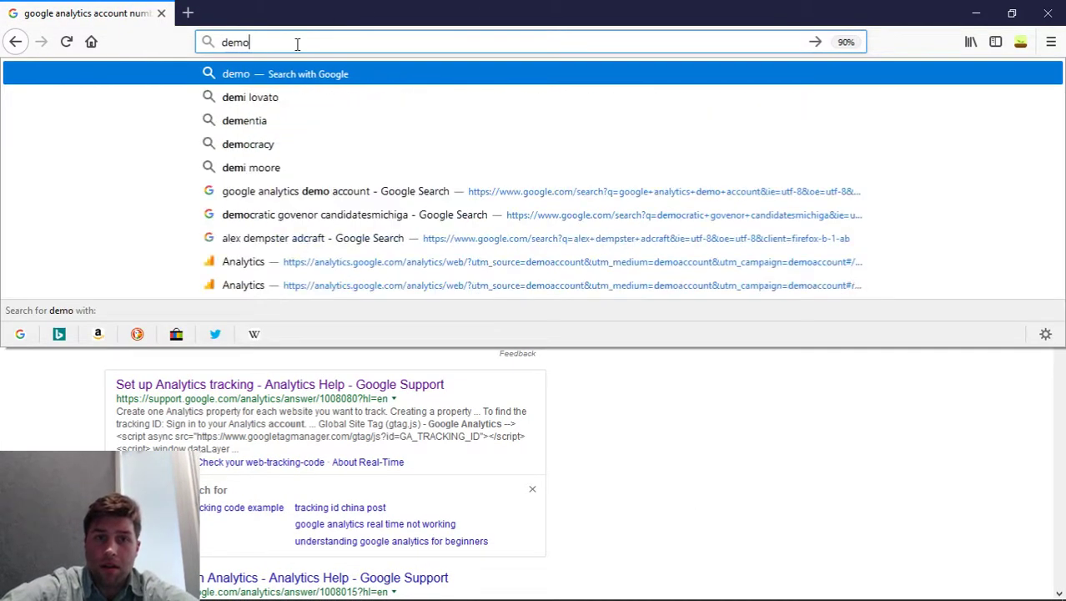
key(Down)
key(Down)
key(Down)
key(Down)
key(Down)
key(Down)
key(Down)
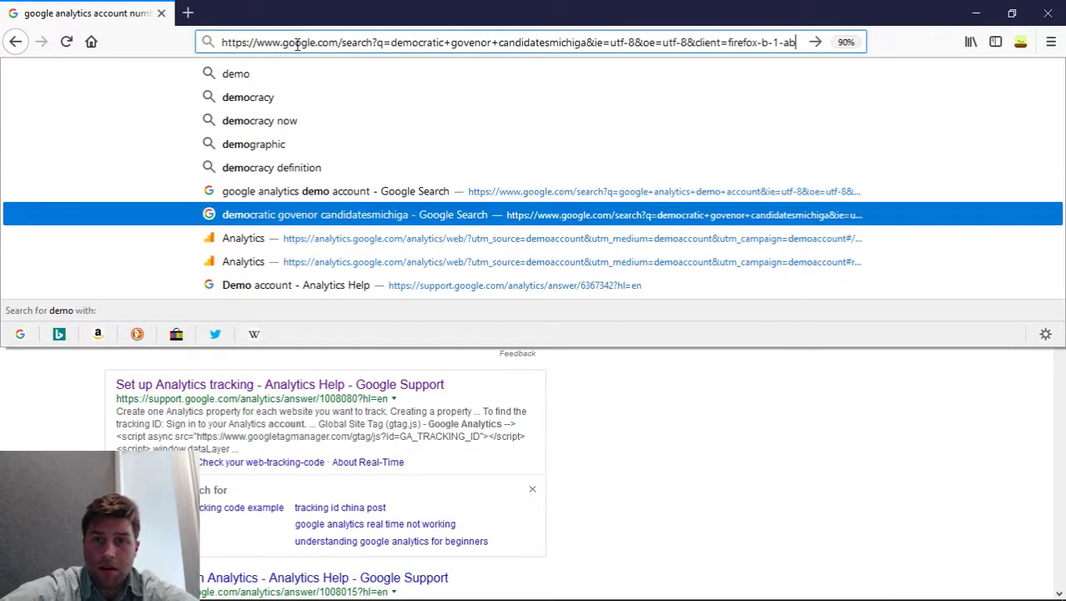
key(Return)
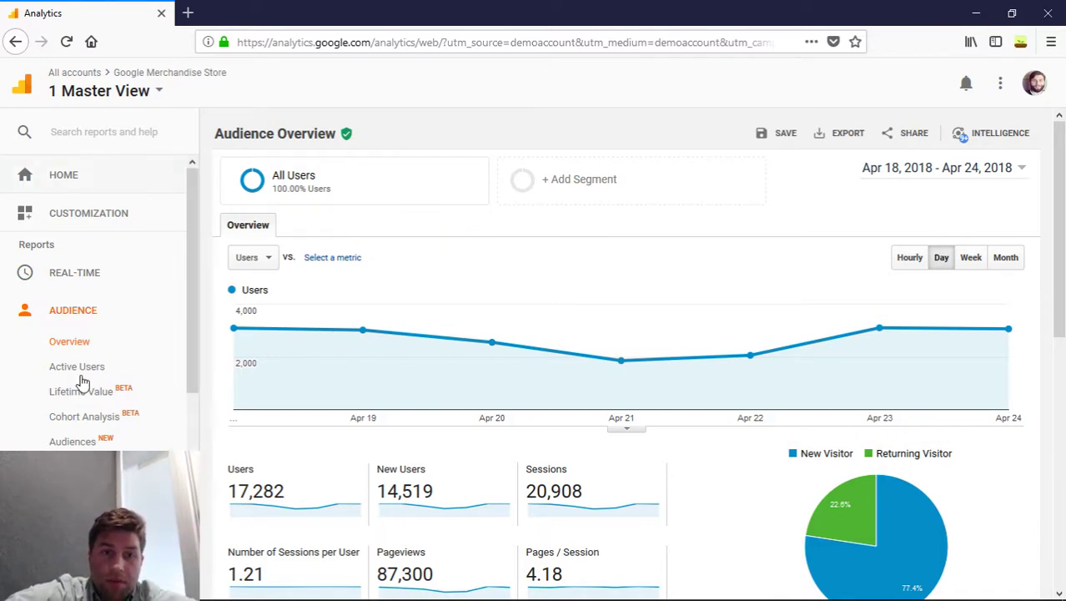
Step: Look over the demo account's Audience report list and Admin page, and return to the Home page
scroll(78, 365, down, 4)
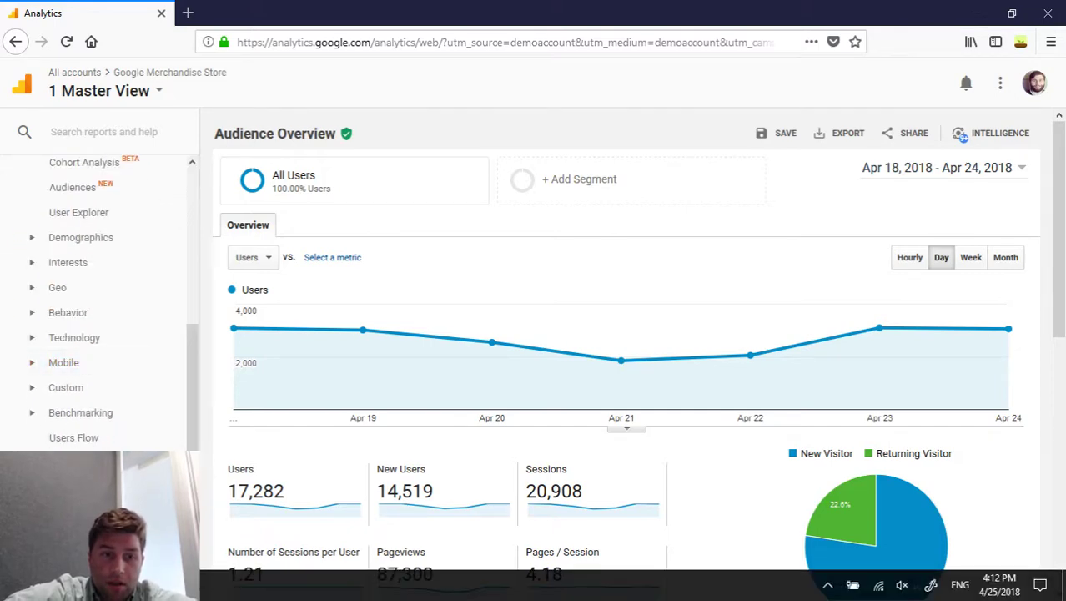
click(50, 552)
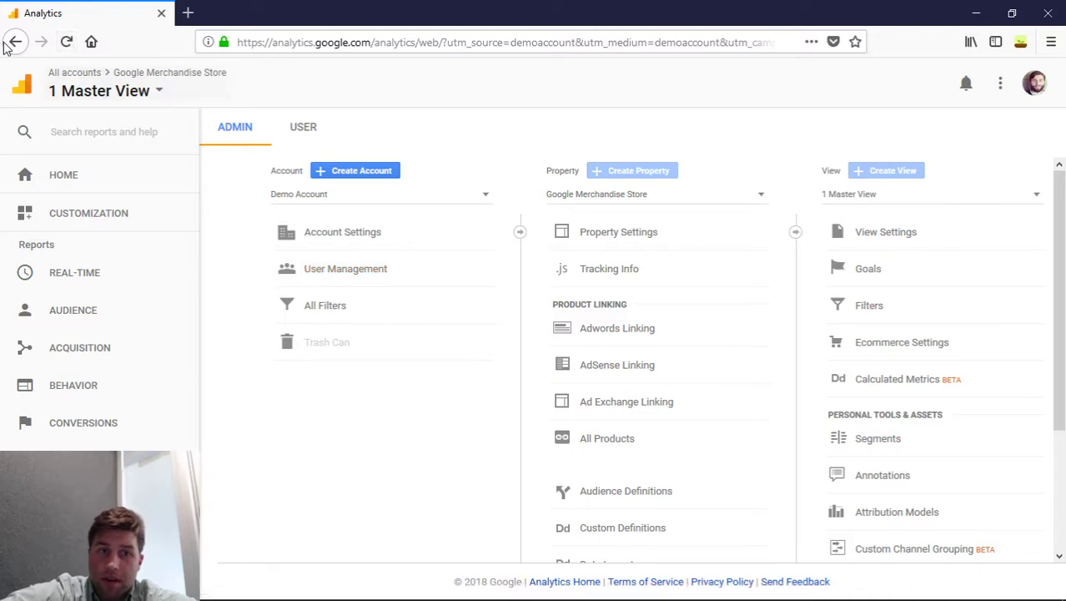
click(58, 193)
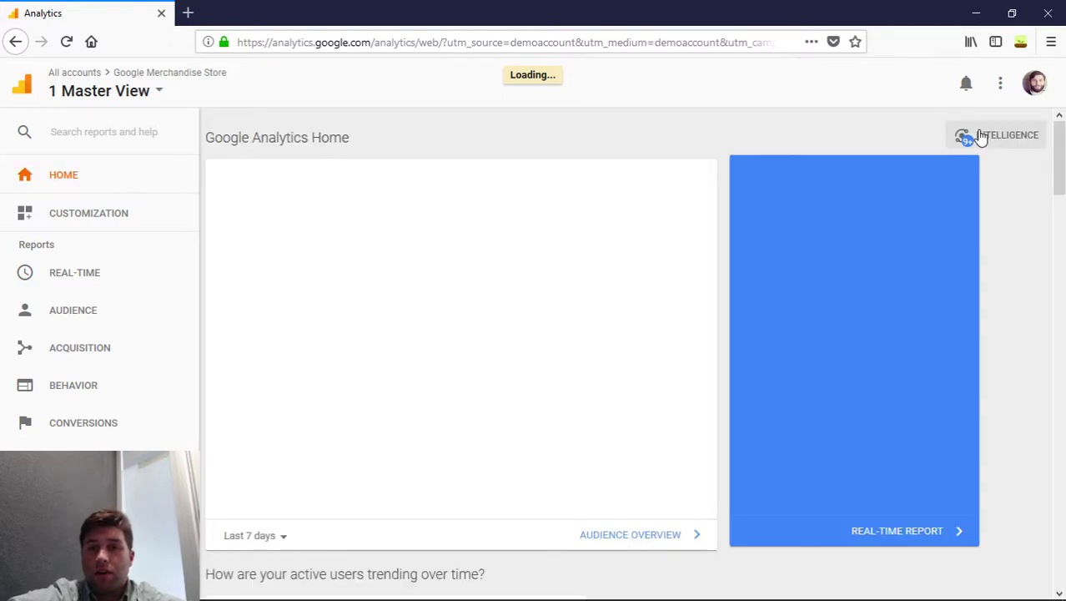
Step: Open the Active Users report from the Audience reports
click(73, 310)
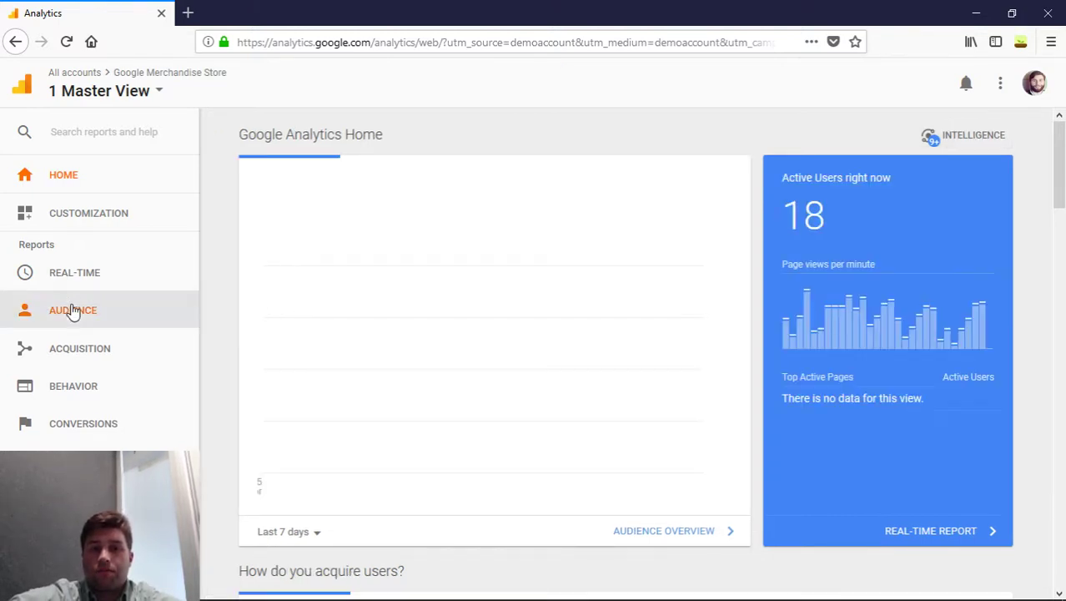
click(73, 310)
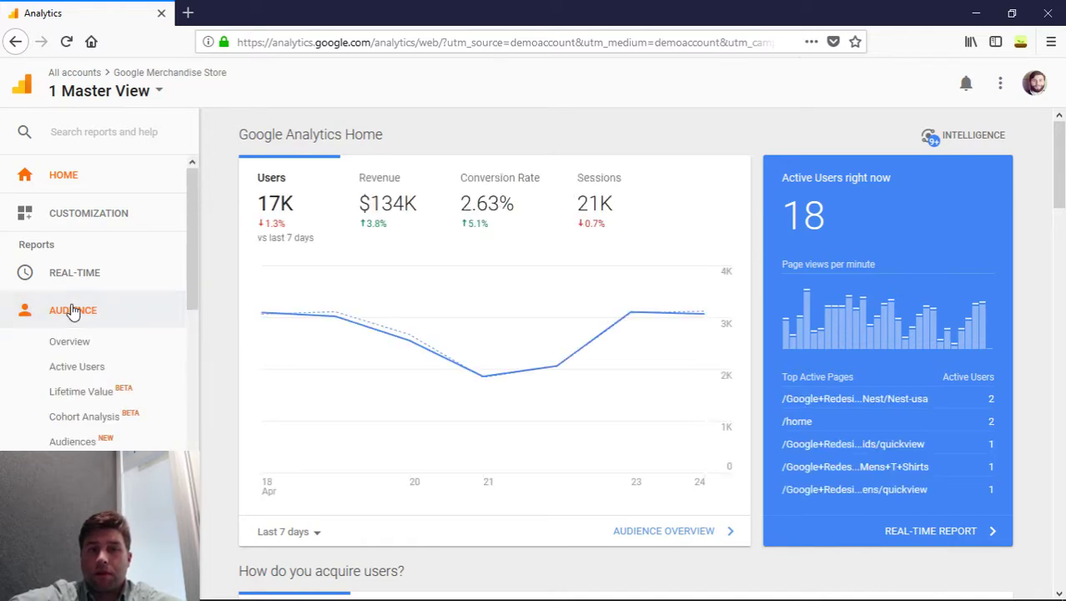
drag(74, 310, 77, 367)
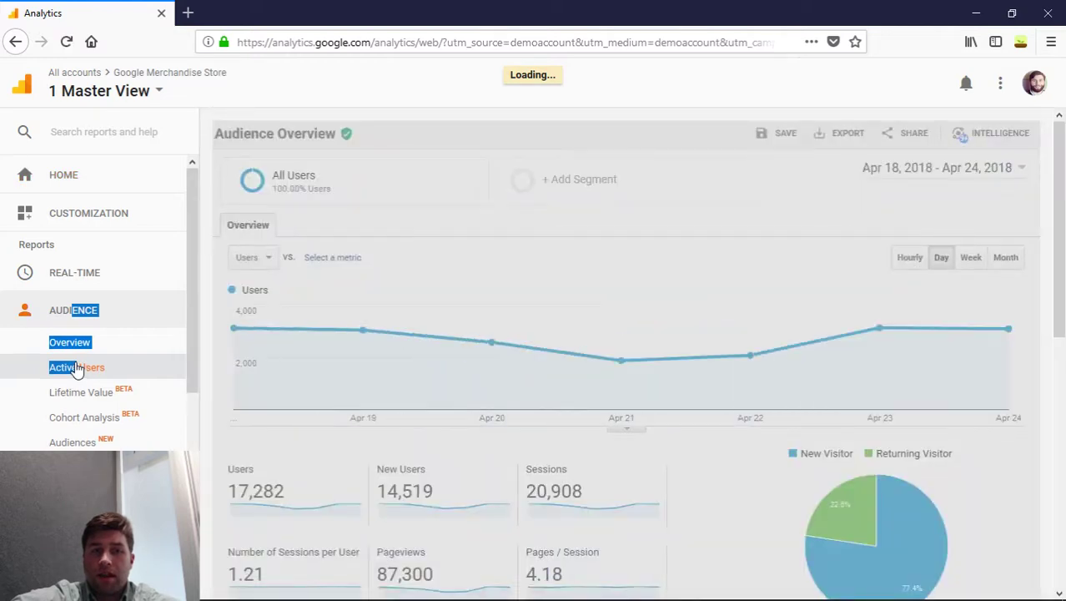
click(77, 367)
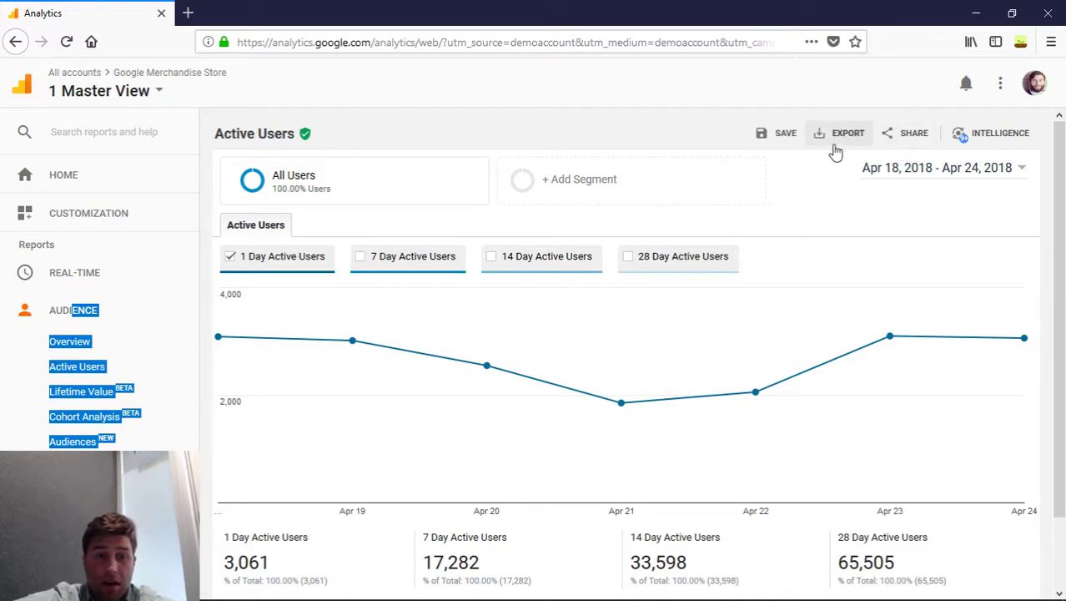
Step: Switch to the YouTube Live Dashboard to check the stream and return to the Google Analytics window
mouse_move(226, 598)
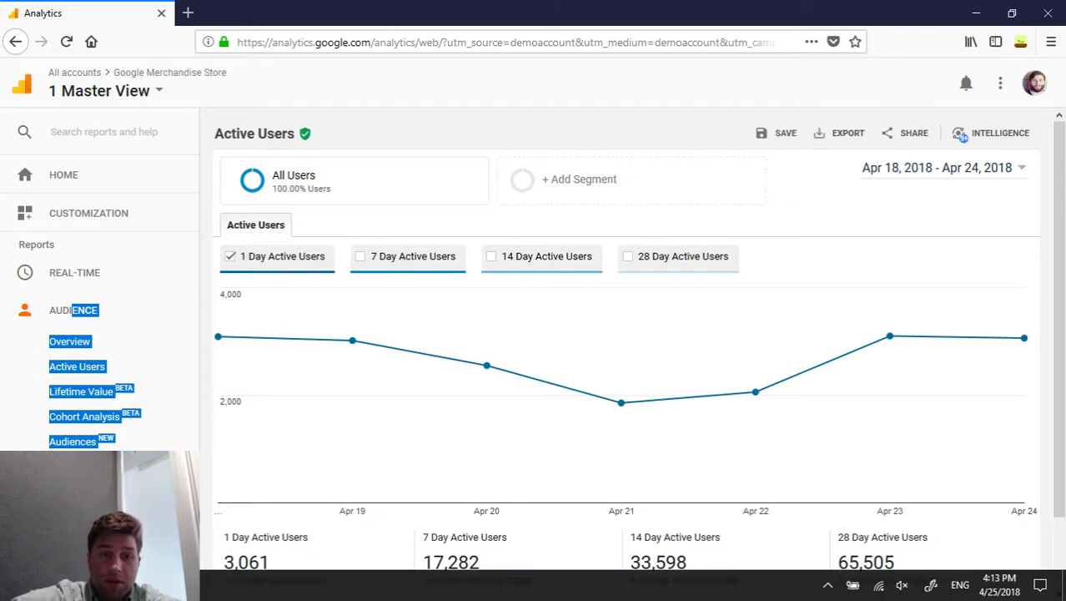
click(171, 585)
click(213, 538)
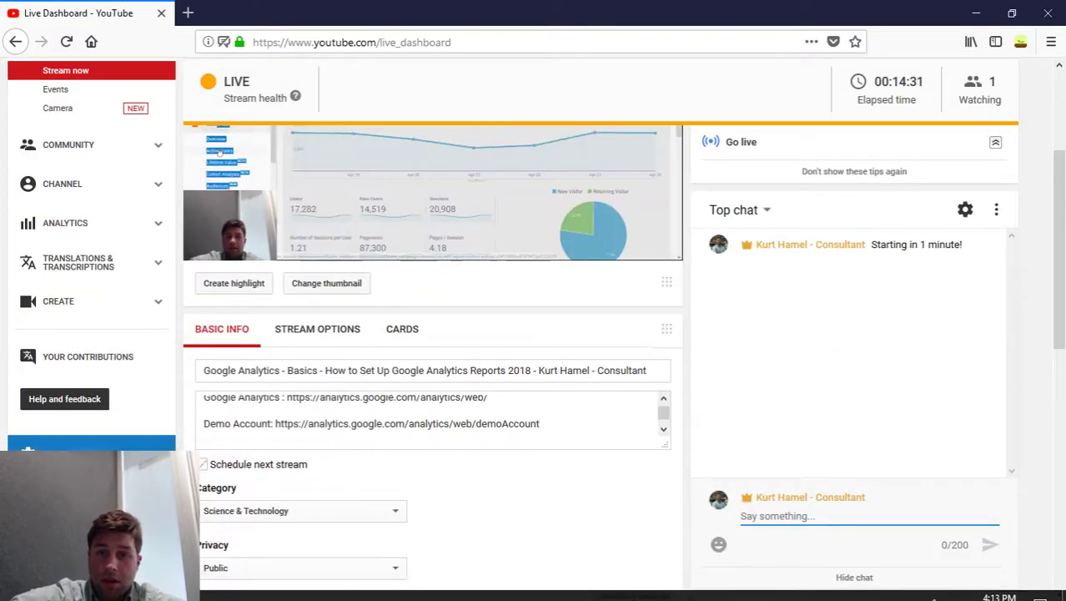
click(172, 585)
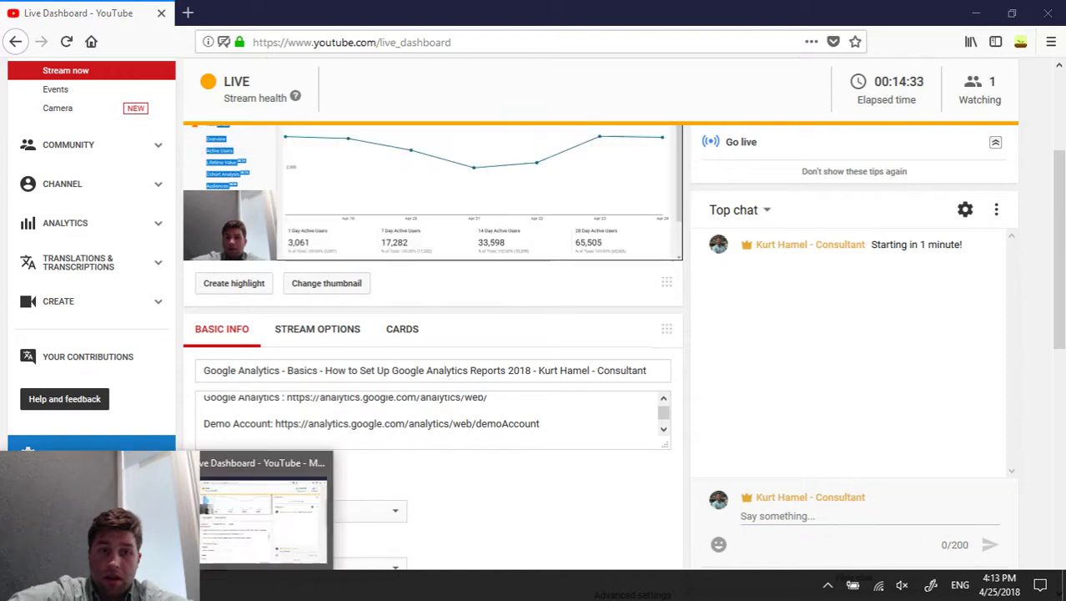
click(104, 525)
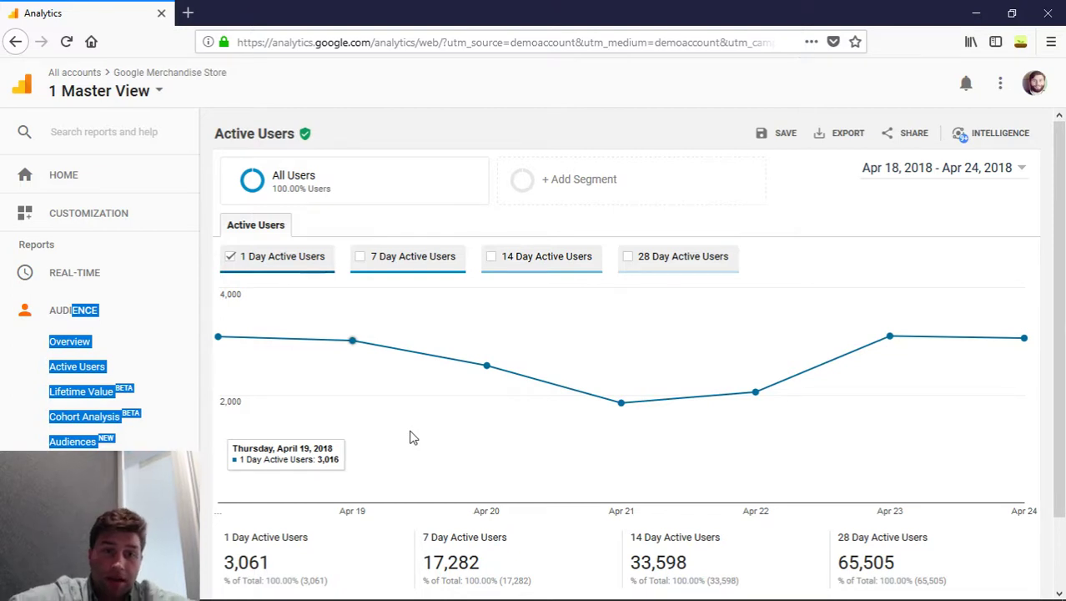
Step: Clear the accidental text selection and look through the Audience report categories down to Users Flow
click(179, 255)
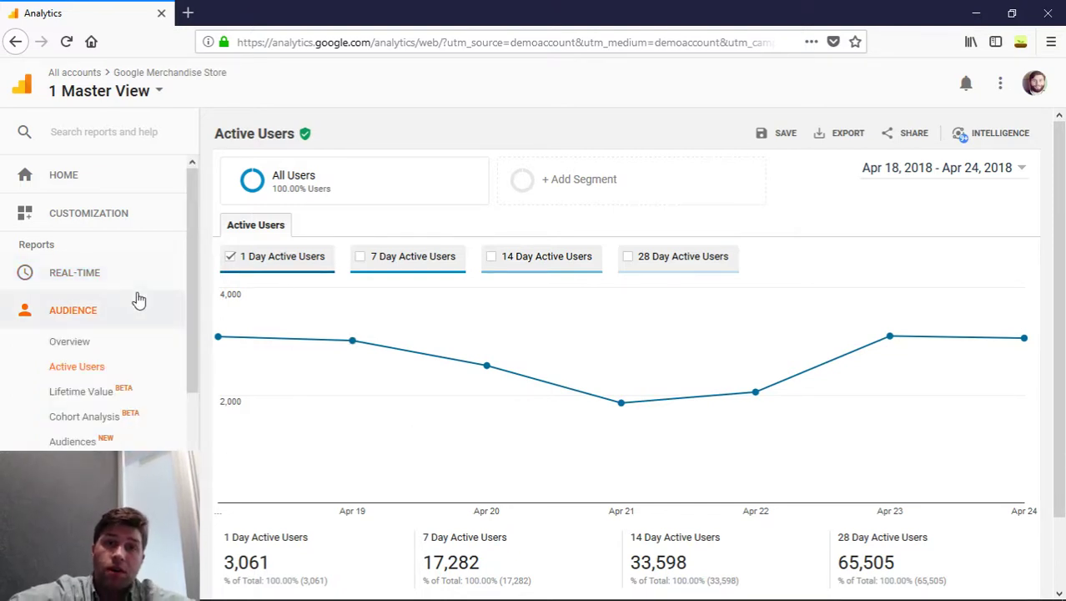
scroll(138, 300, down, 1)
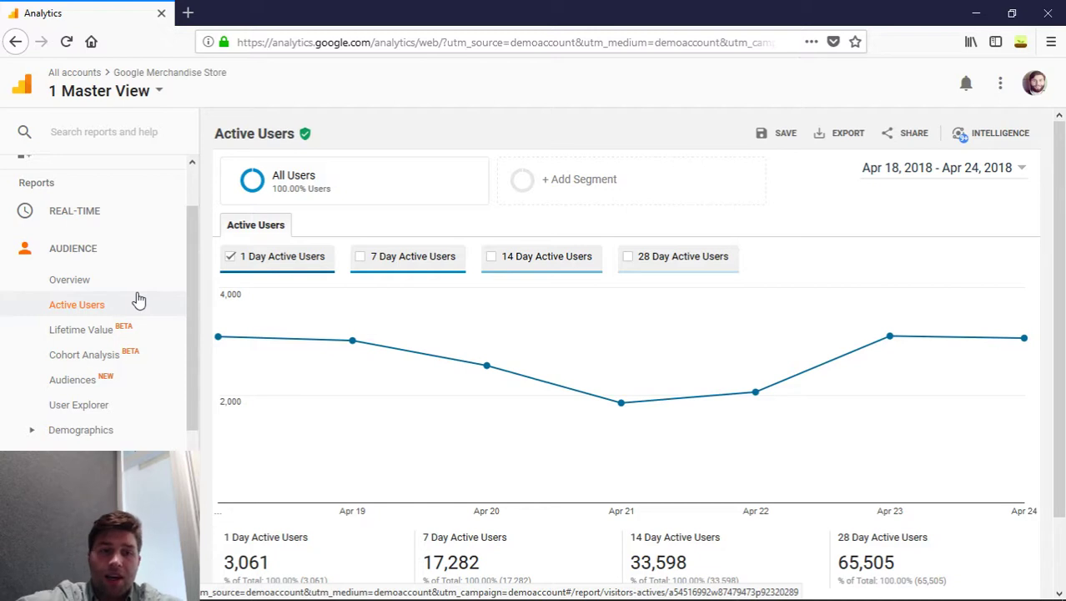
scroll(131, 269, down, 4)
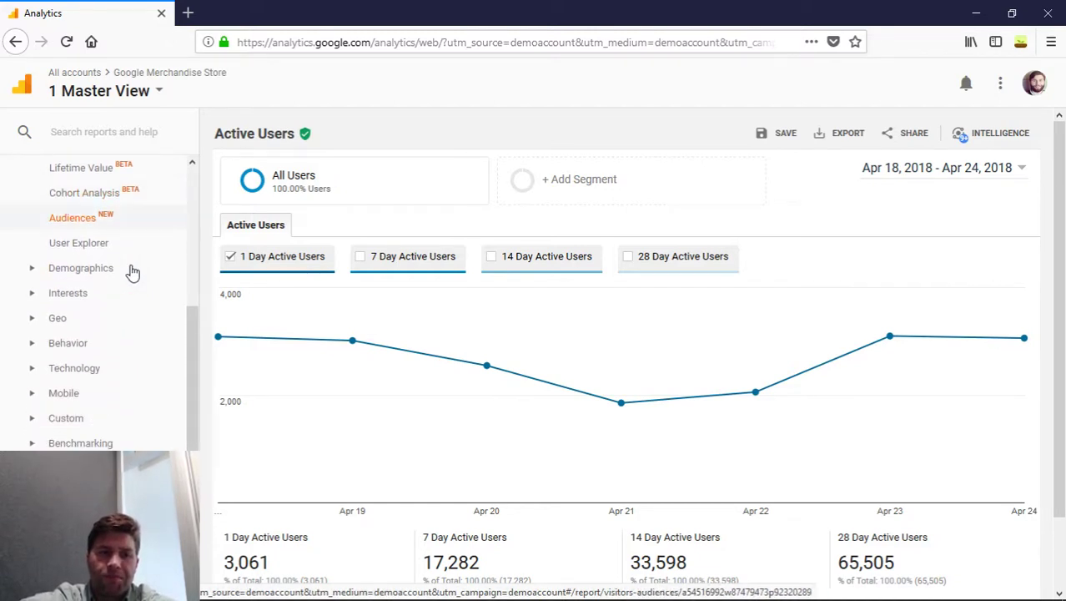
scroll(131, 269, down, 1)
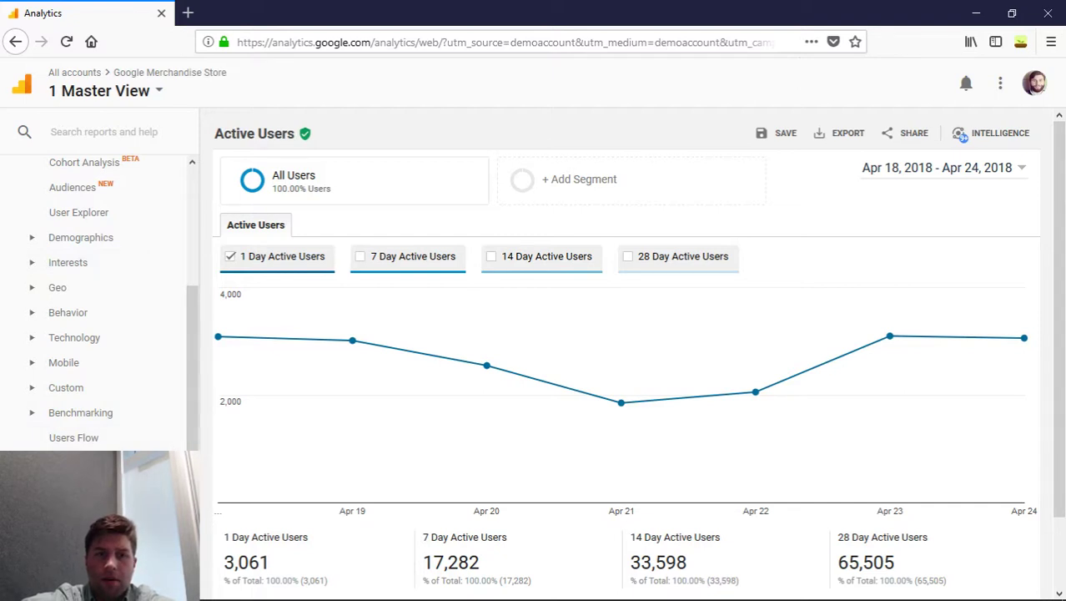
scroll(96, 300, down, 1)
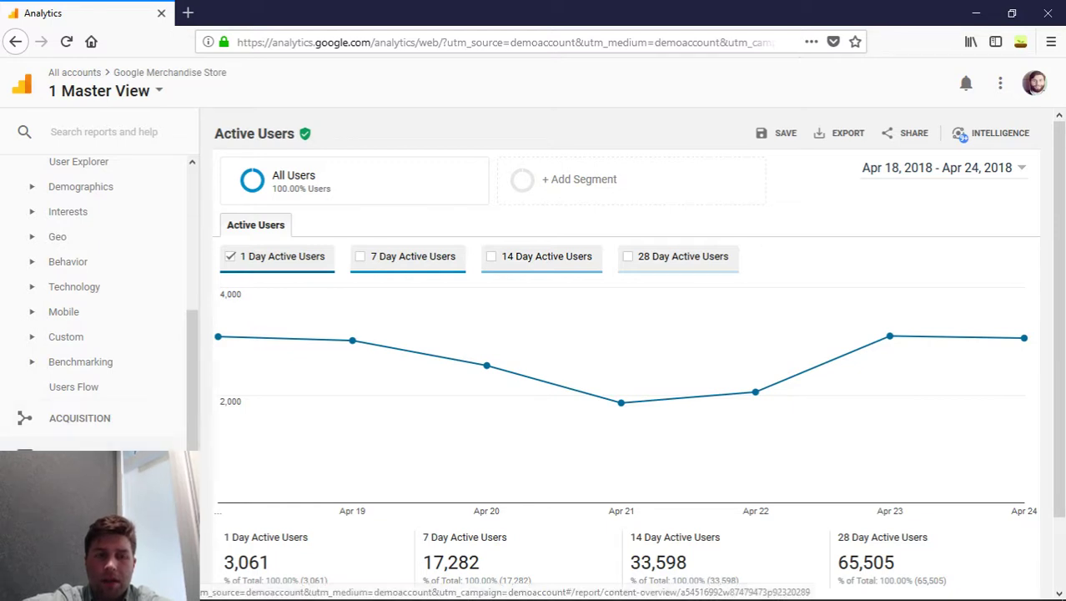
Step: Open the Behavior Overview report and examine its pageview metrics, Site Content categories and page list
click(71, 486)
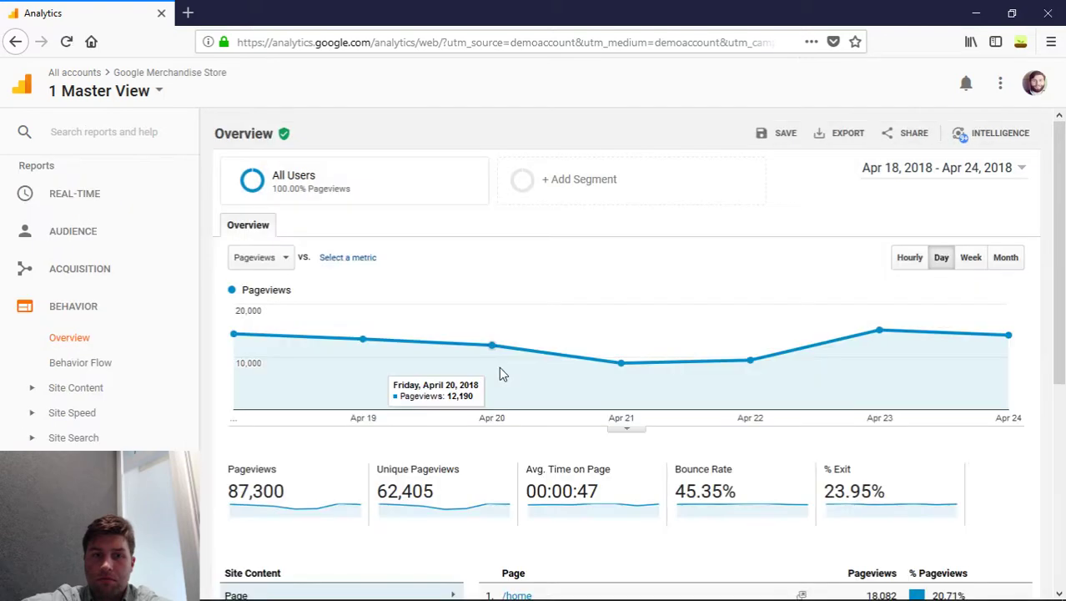
scroll(500, 367, down, 3)
scroll(501, 371, down, 3)
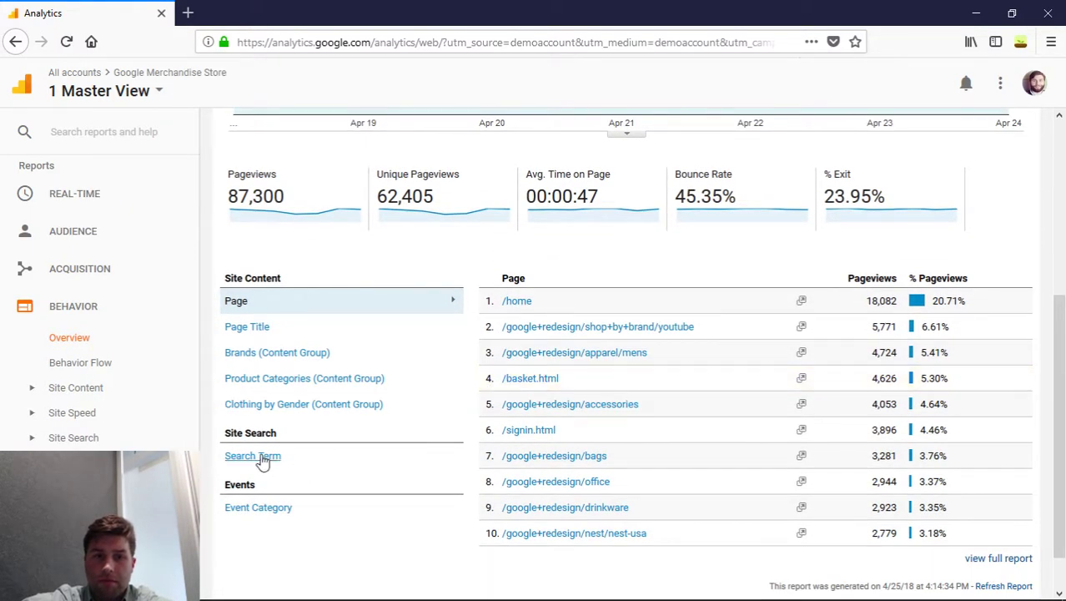
Step: Review the Behavior Overview report again, from its ranked page list back up to the pageviews chart
scroll(266, 459, up, 2)
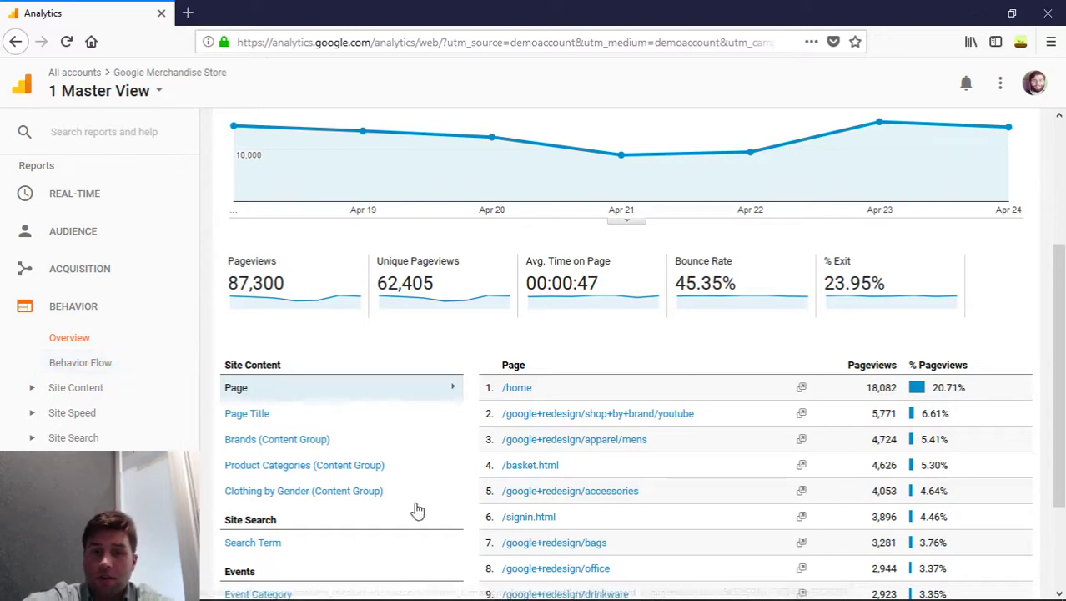
scroll(413, 508, down, 2)
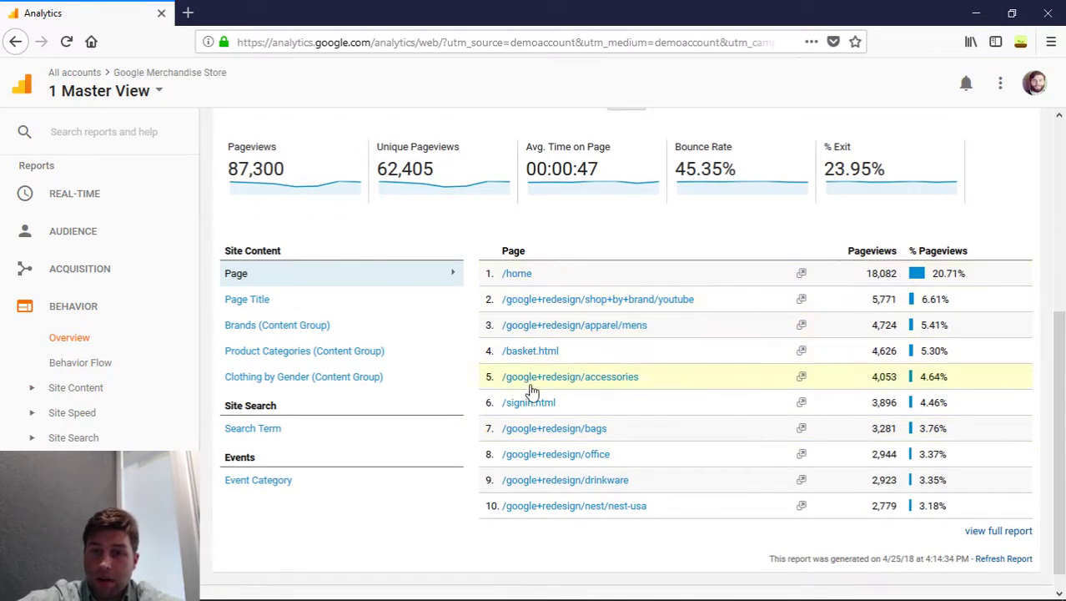
scroll(524, 488, up, 6)
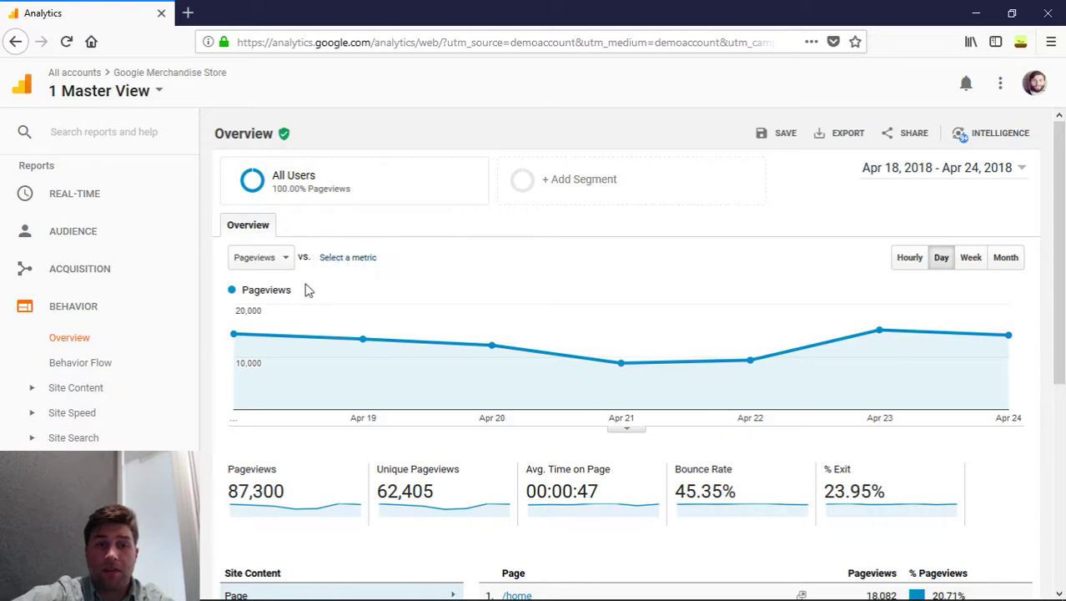
Step: Open the Audience Overview report and examine its user and session metrics, including the definition of Pages / Session
click(111, 234)
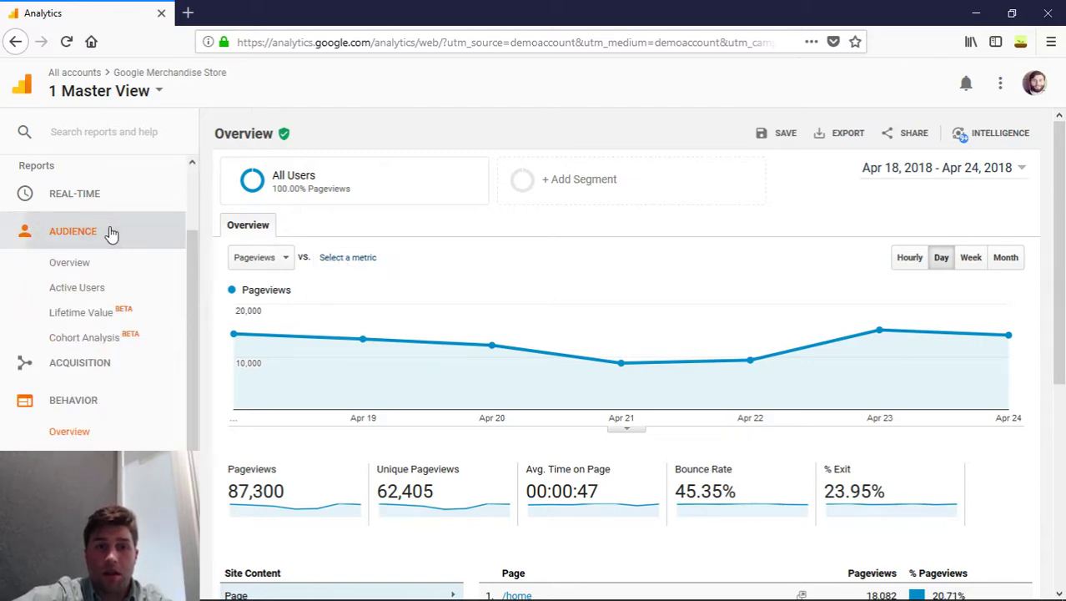
click(107, 231)
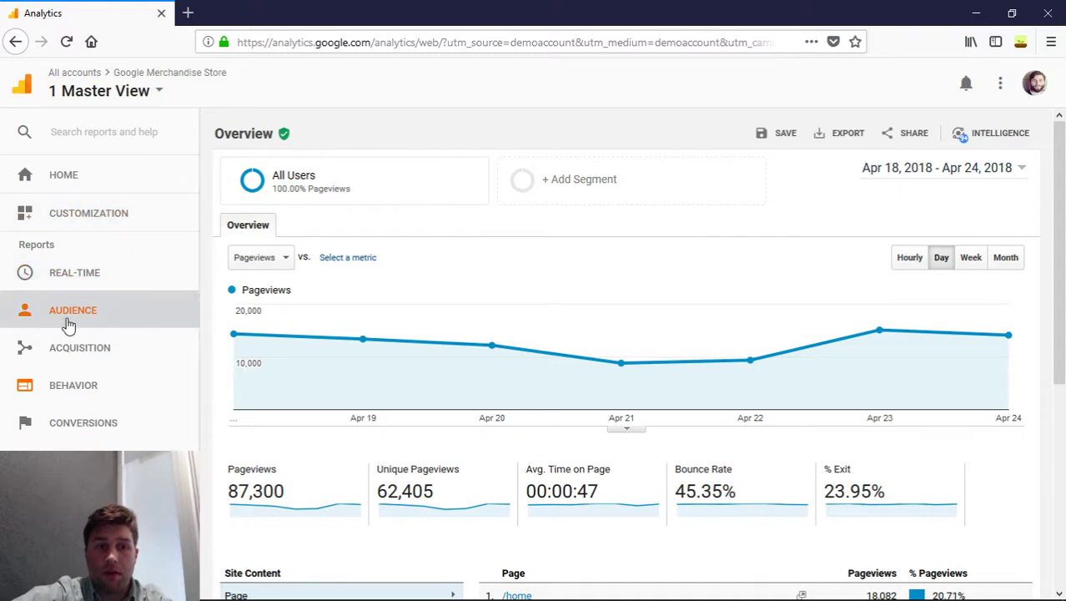
click(68, 325)
click(89, 336)
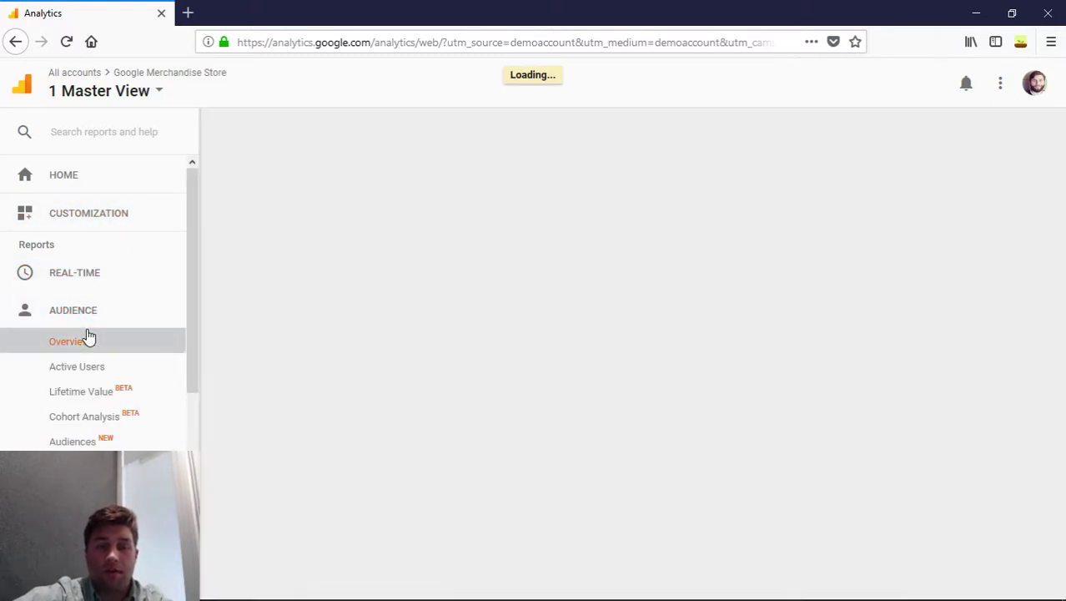
scroll(444, 333, down, 3)
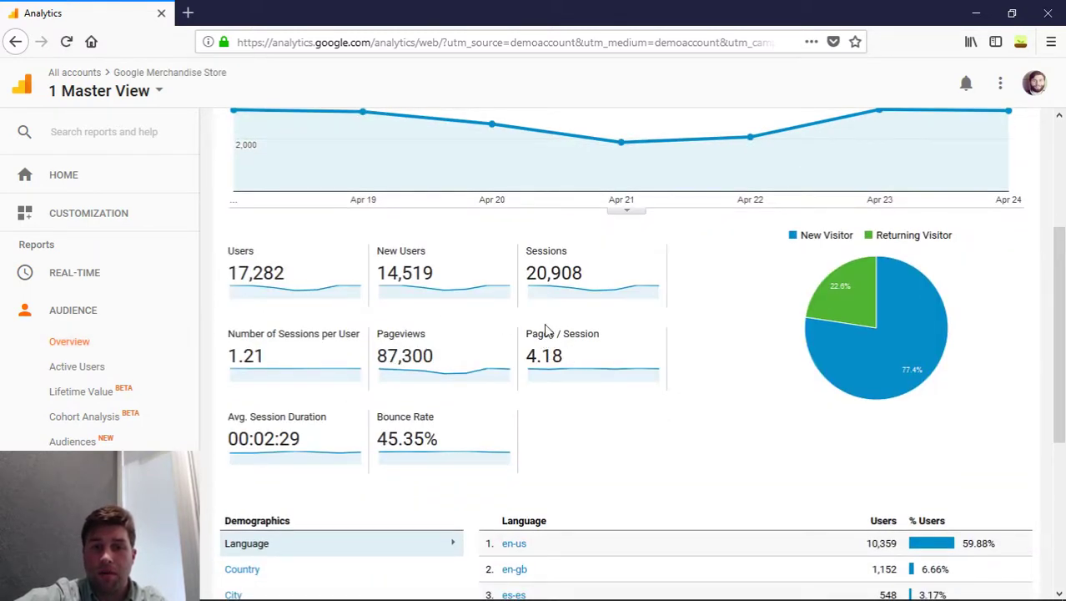
mouse_move(541, 336)
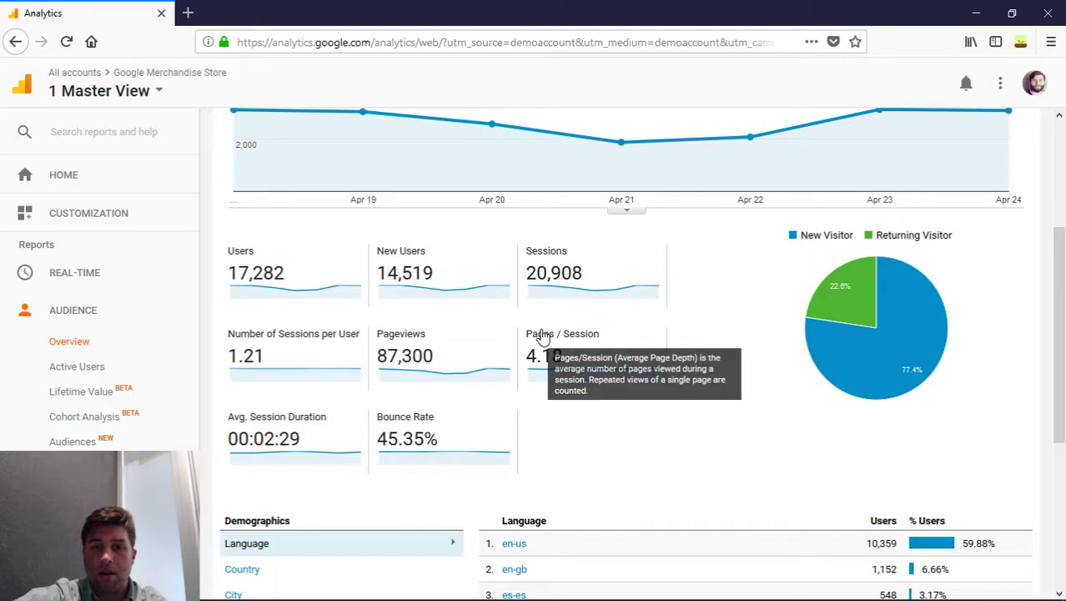
mouse_move(541, 260)
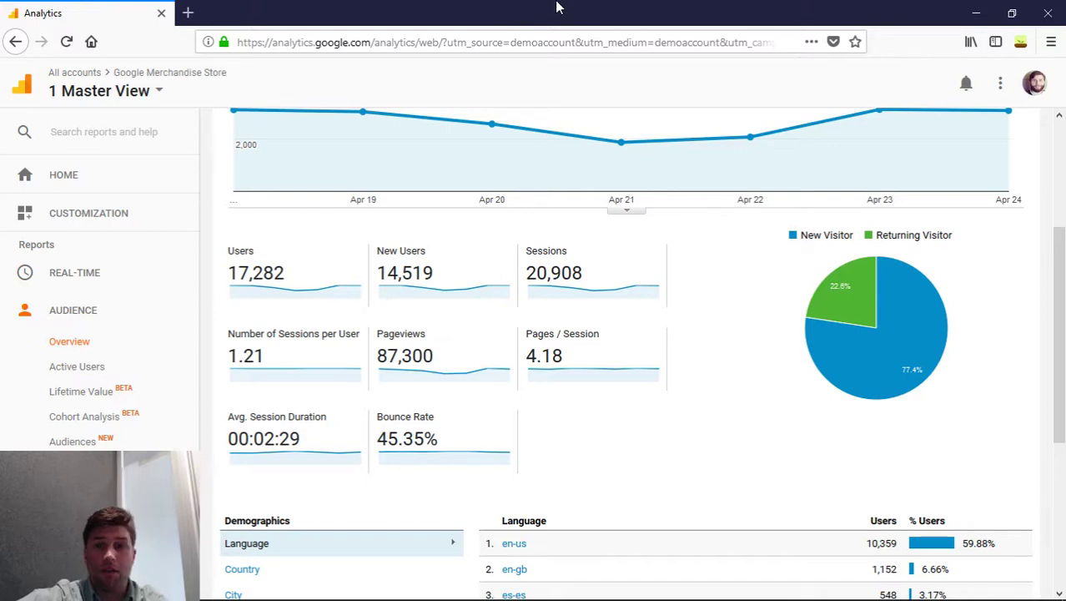
Step: Dismiss the Google Analytics and YouTube Live Dashboard windows to bring the OBS streaming window to the front
click(1048, 26)
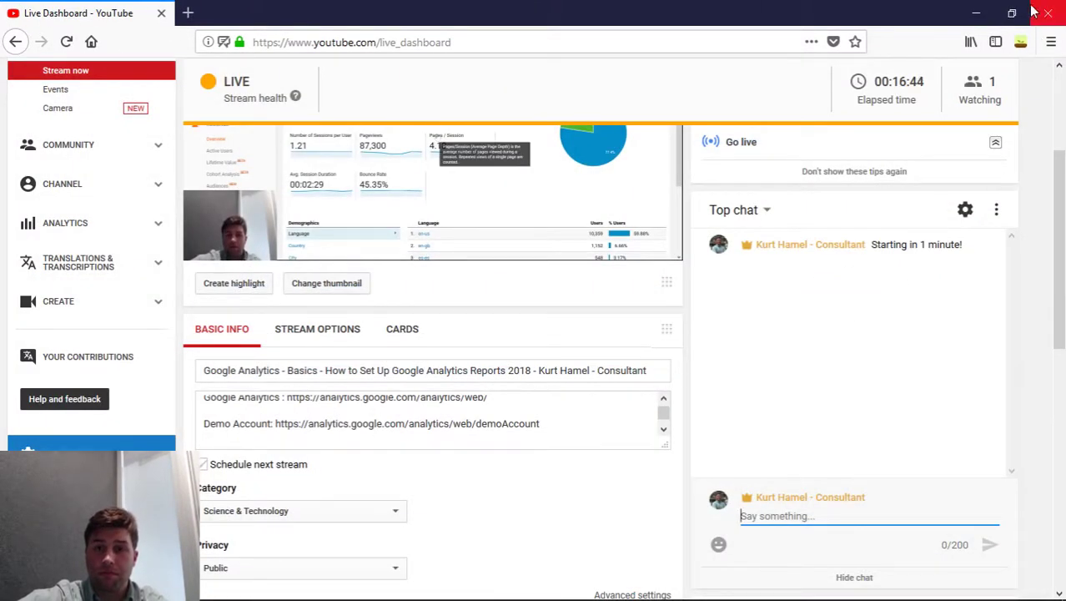
click(983, 13)
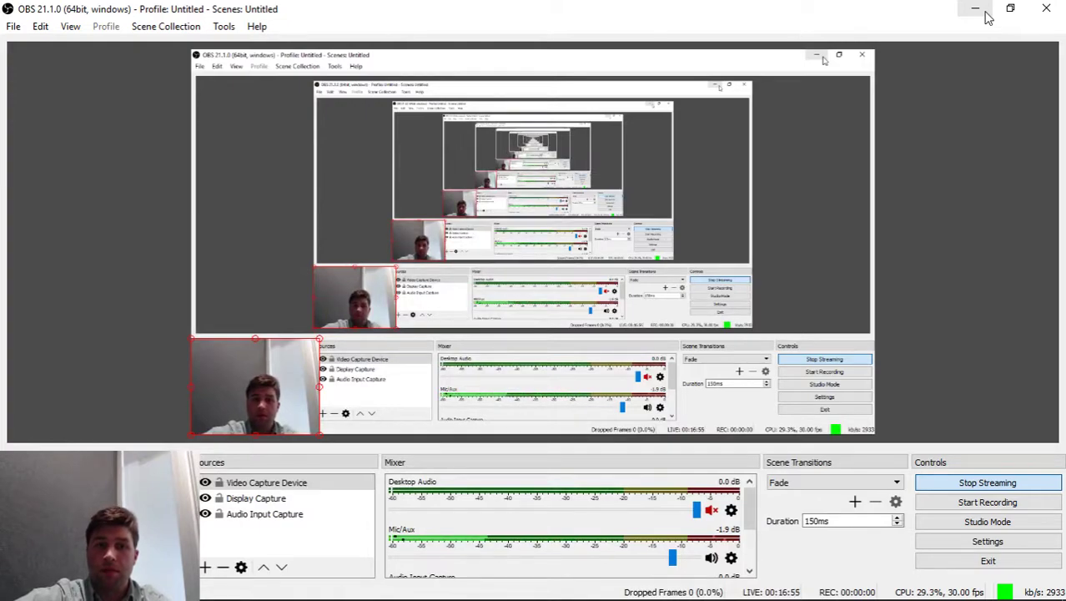